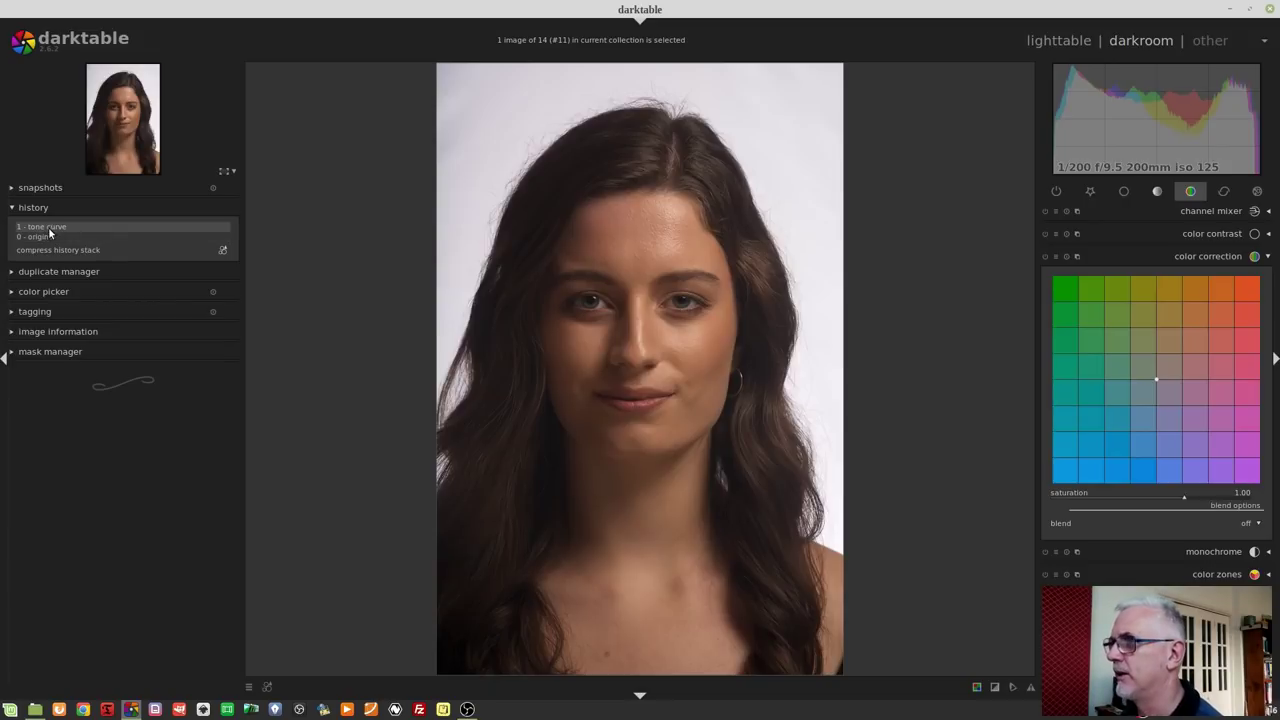
Check the tone curve among the favourites, then enable colour correction from the colour group.
click(1088, 194)
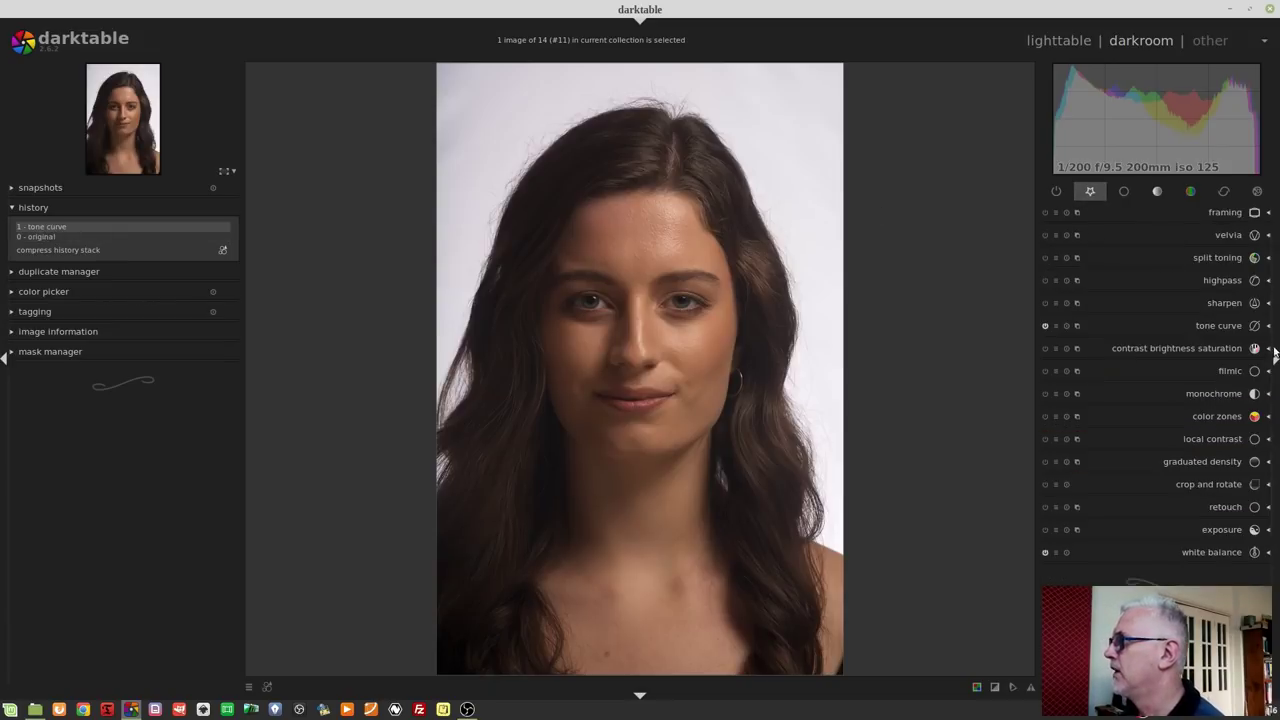
click(1203, 325)
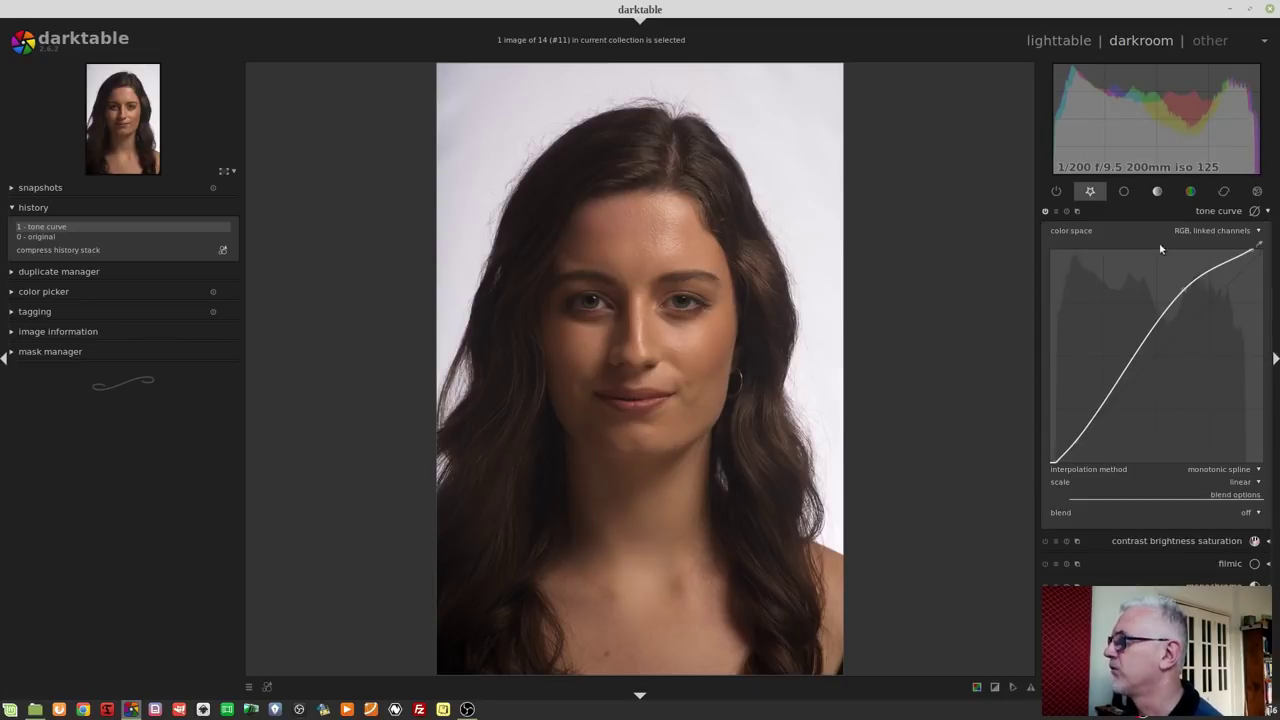
click(1190, 191)
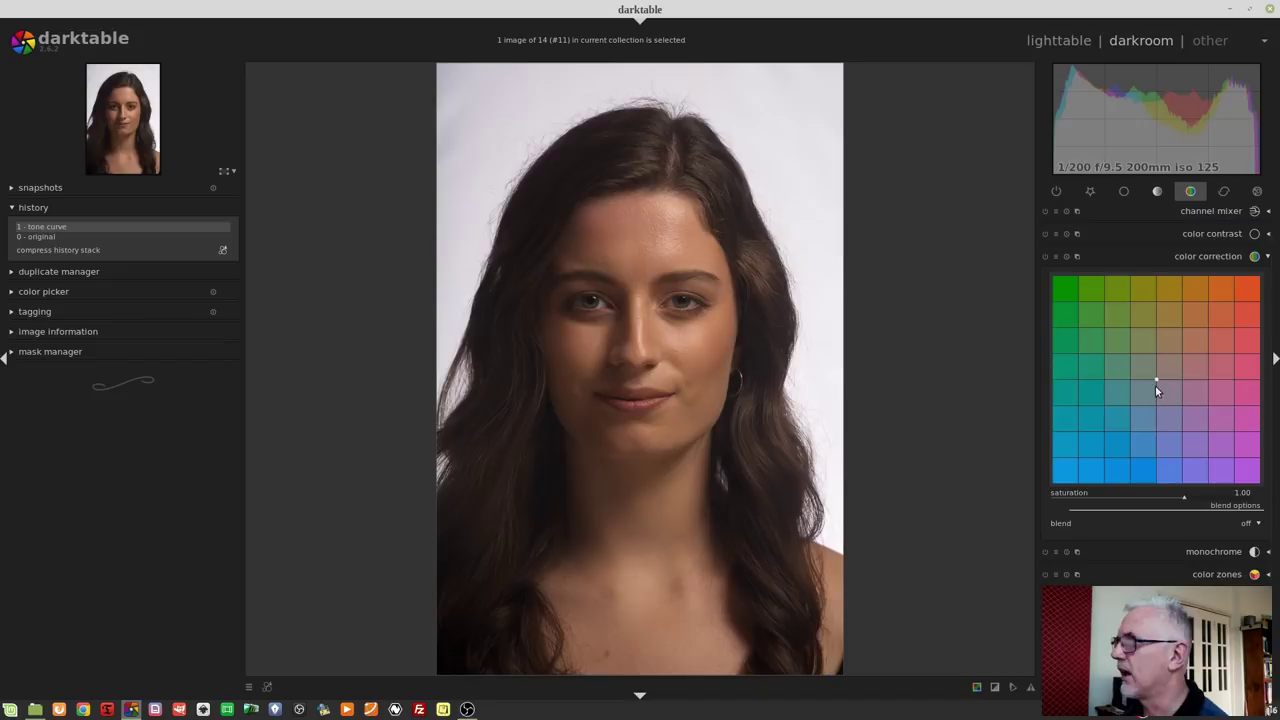
click(1045, 257)
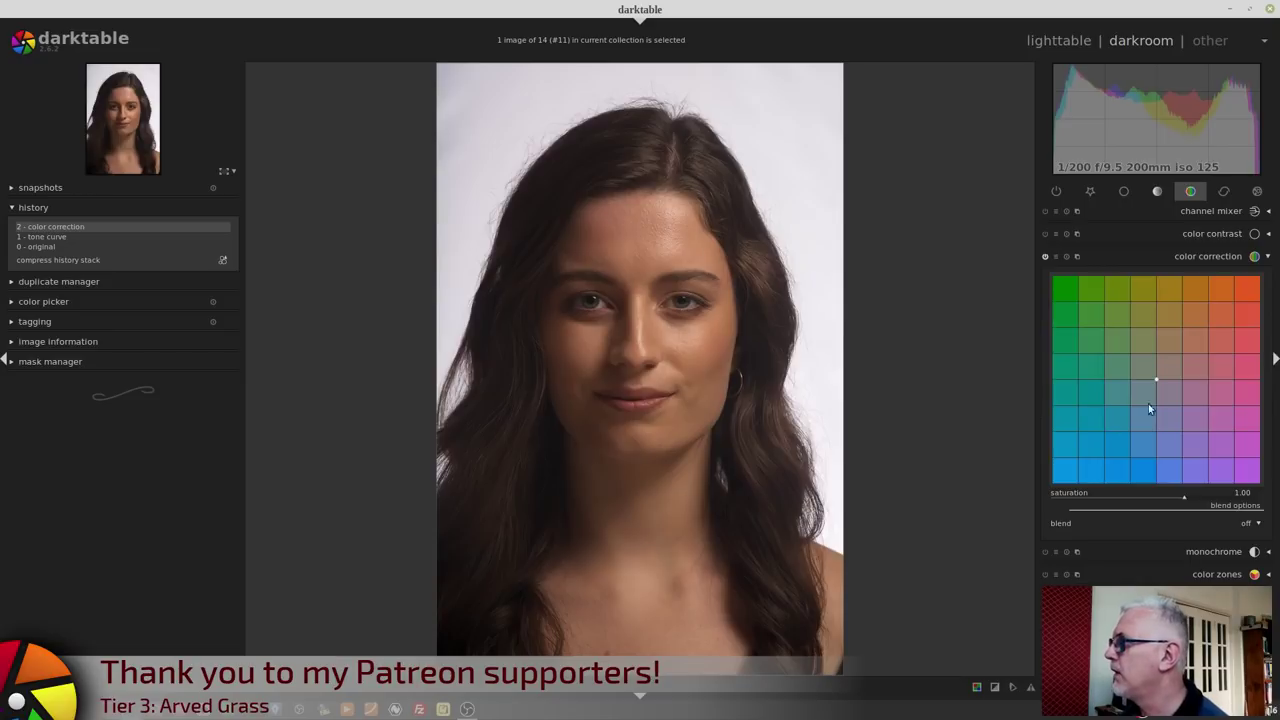
Drag the colour correction highlights point deep into blue, then ease it back for a subtler tint.
drag(1156, 383, 1149, 407)
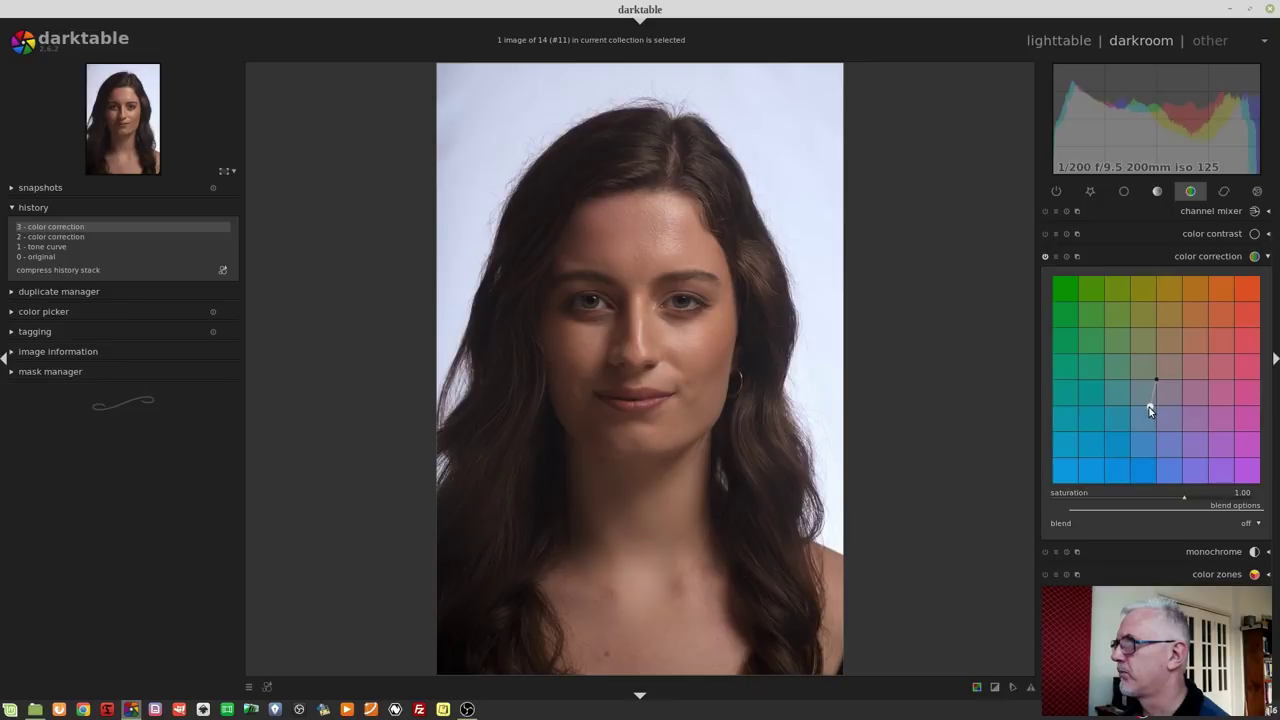
drag(1149, 407, 1141, 498)
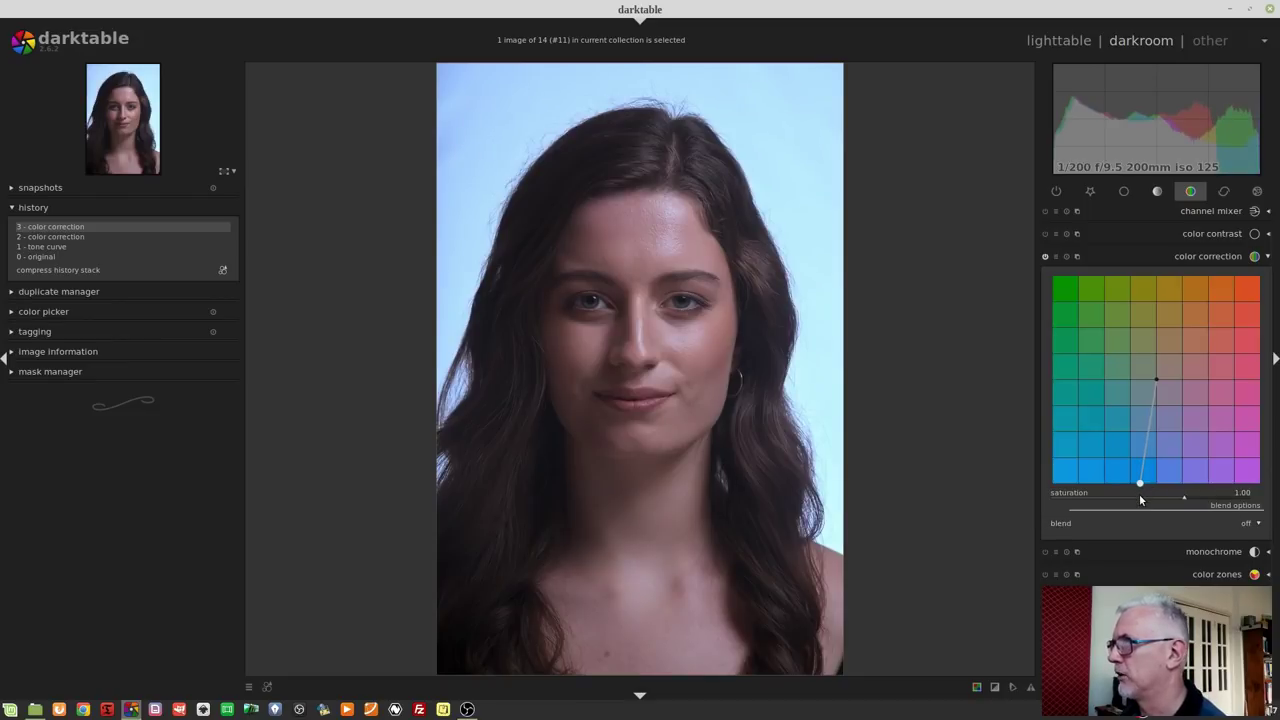
drag(1140, 500, 1156, 438)
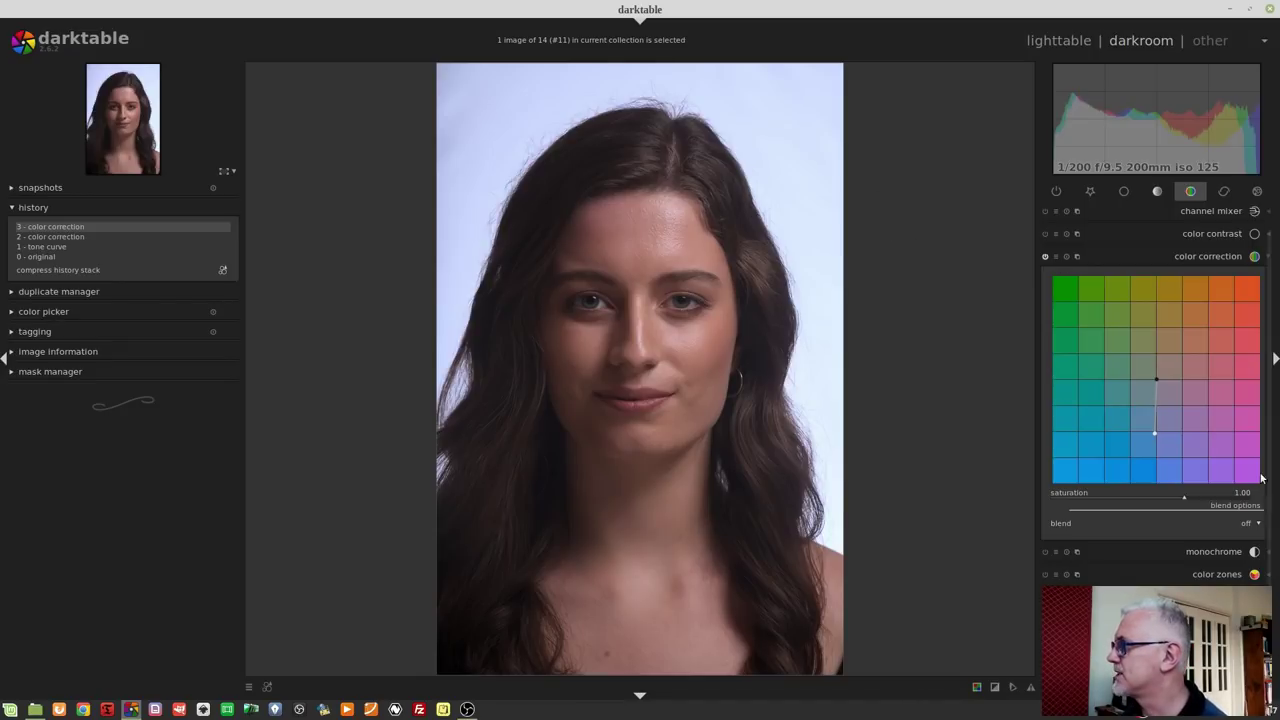
Paint a freehand drawn mask around the woman's head and shoulders for colour correction.
scroll(1252, 523, down, 2)
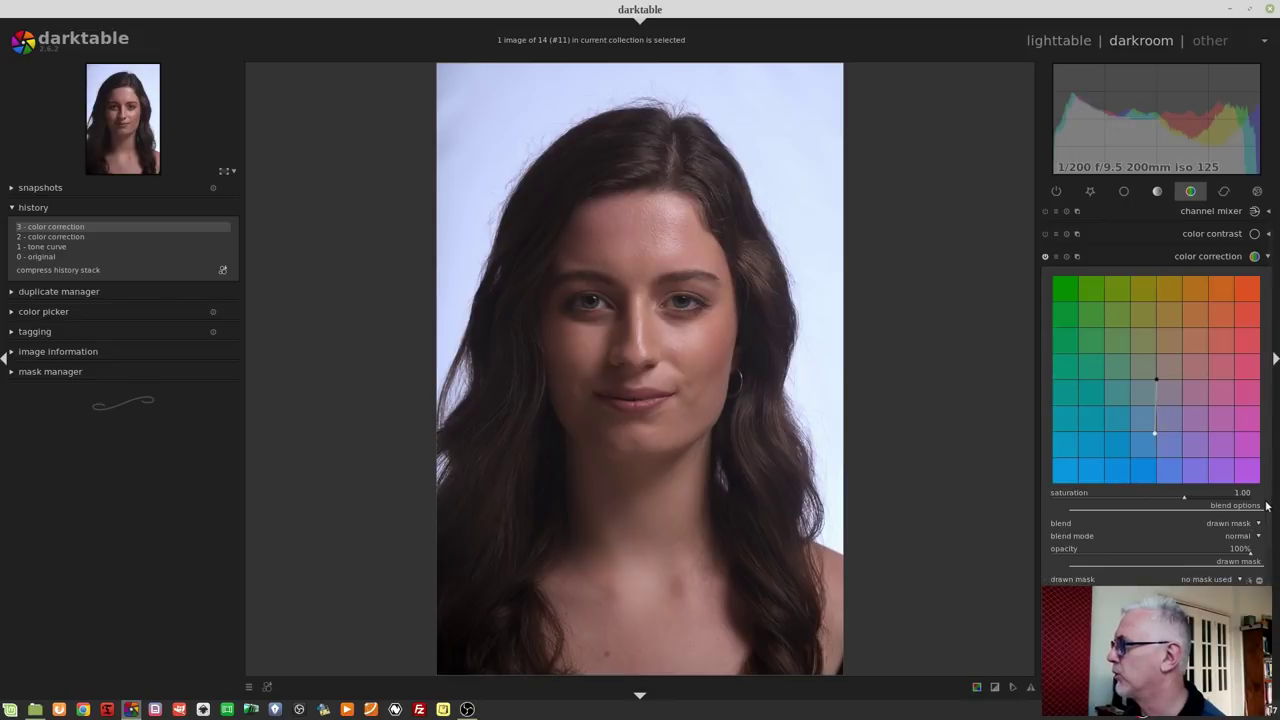
scroll(1268, 505, down, 4)
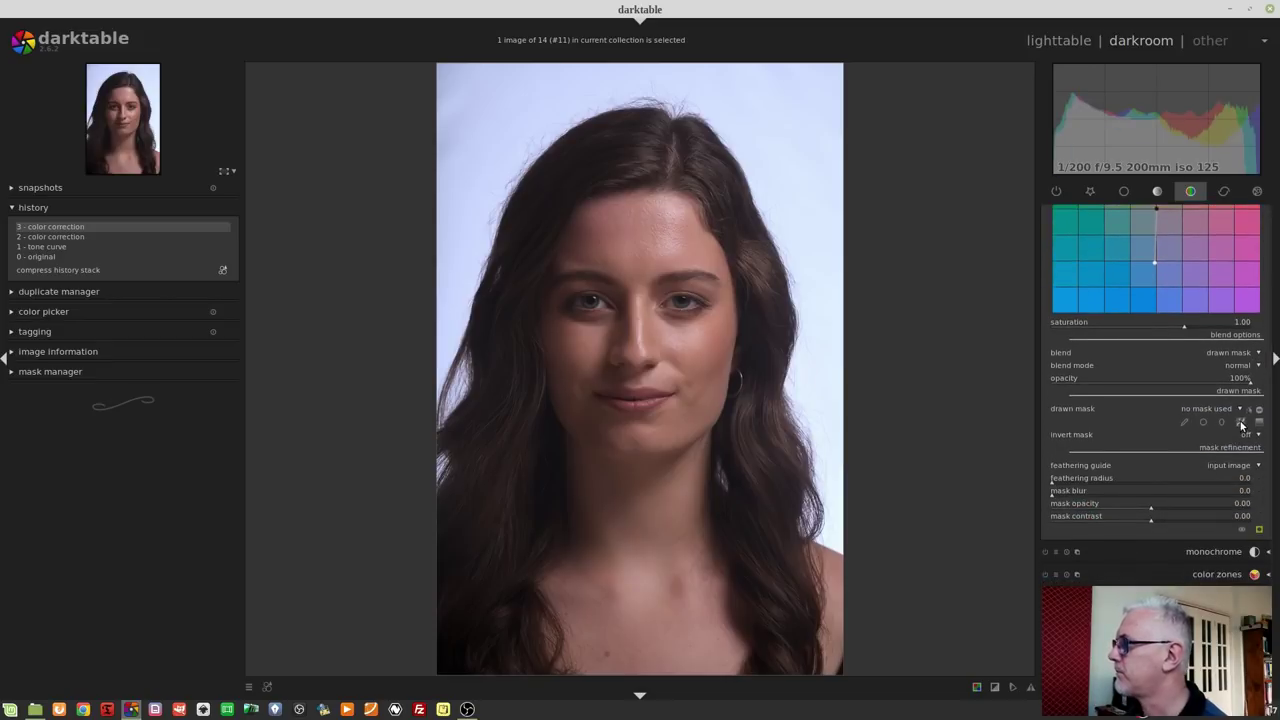
click(1240, 421)
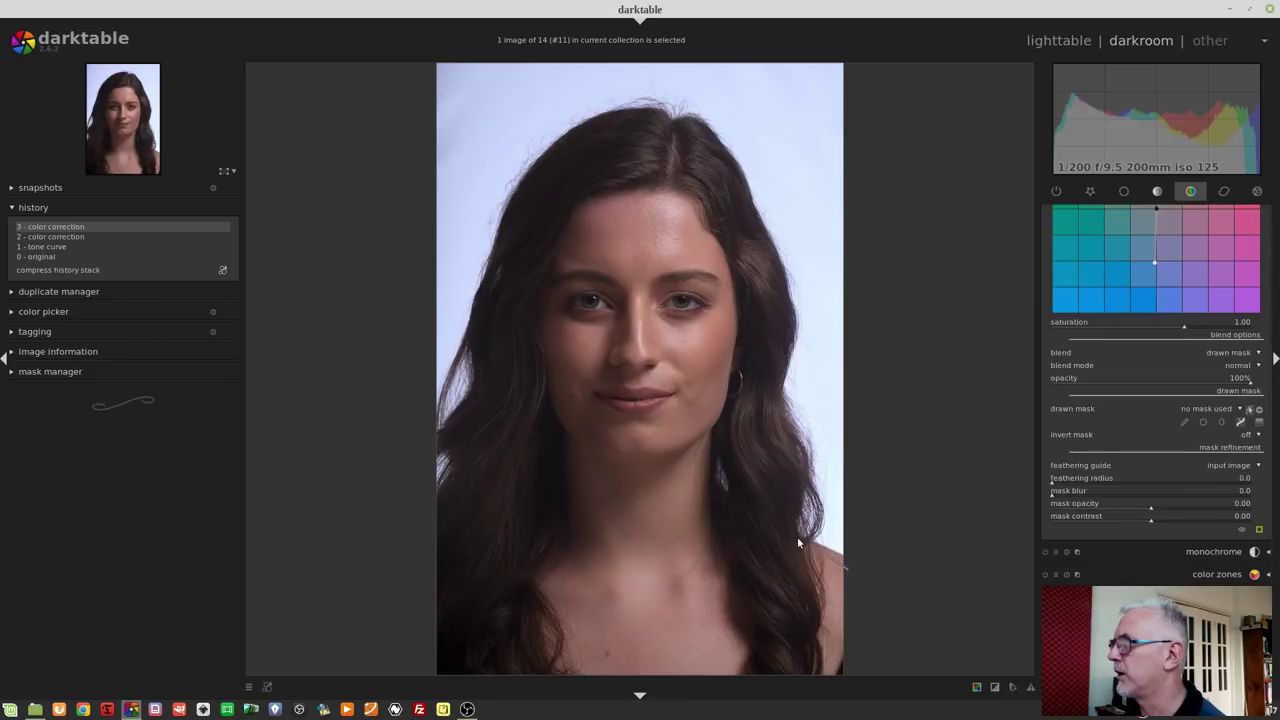
mouse_move(797, 543)
mouse_down()
mouse_move(755, 290)
mouse_move(505, 278)
mouse_move(395, 533)
mouse_up()
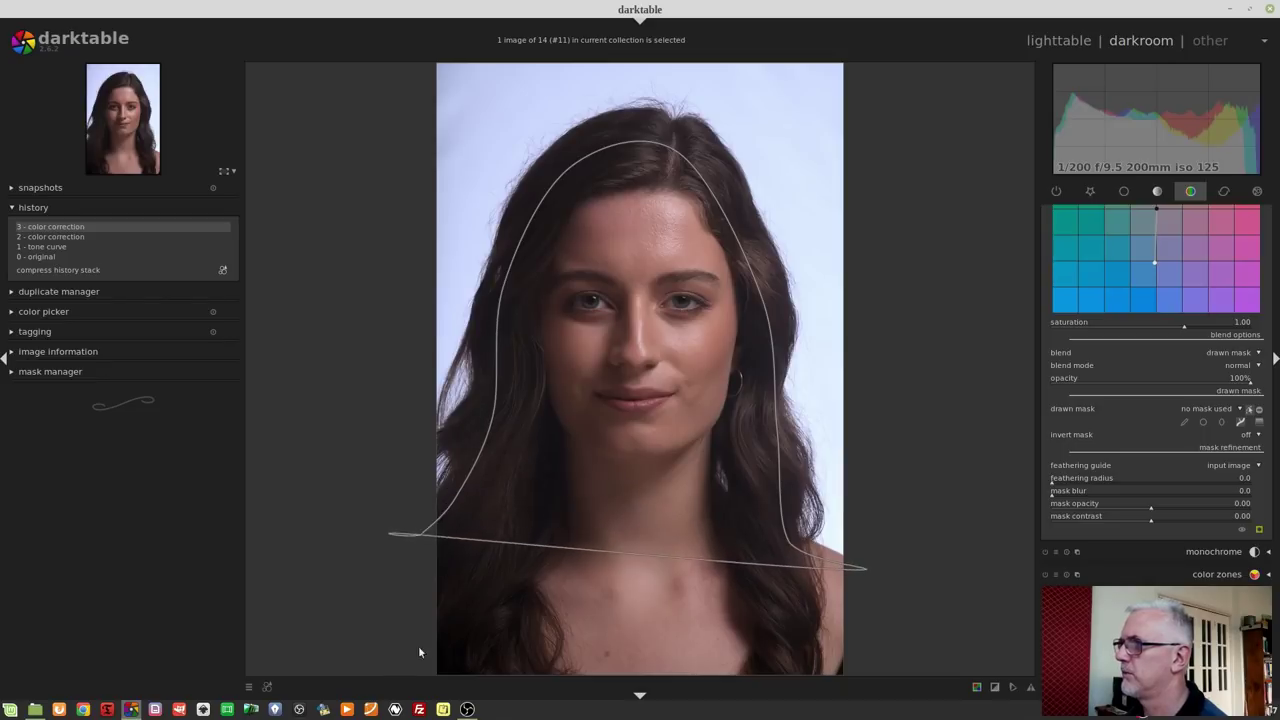
mouse_move(418, 645)
mouse_down()
mouse_move(504, 595)
mouse_move(491, 604)
mouse_move(694, 617)
mouse_move(792, 605)
mouse_up()
Soften the mask with blur about 17 and feathering radius 100, then hide the mask overlay.
scroll(433, 629, down, 2)
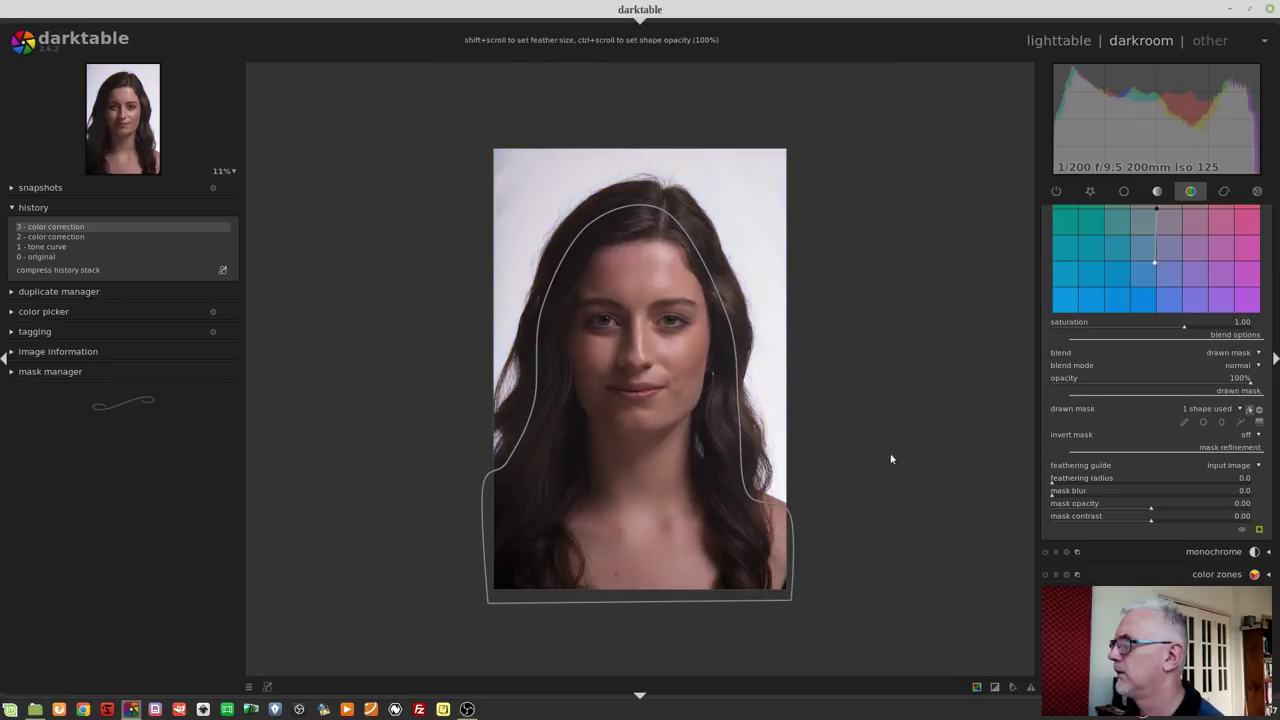
click(1259, 531)
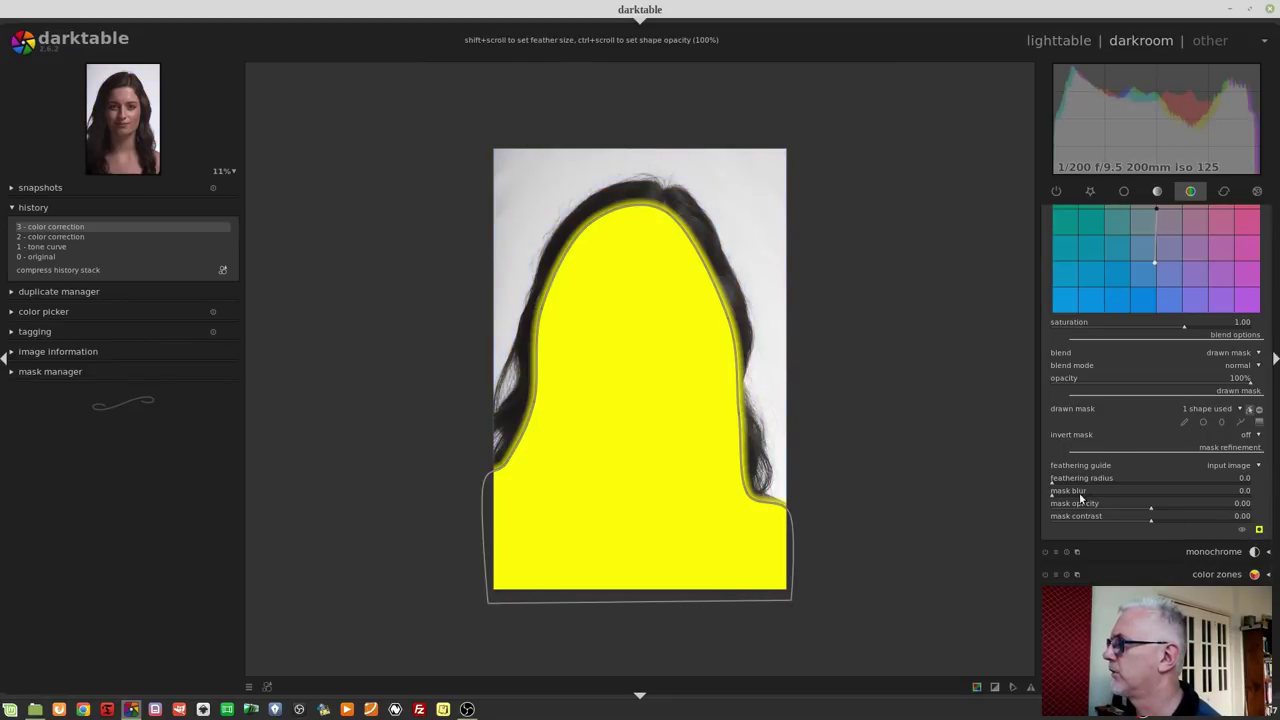
drag(1079, 491, 1108, 480)
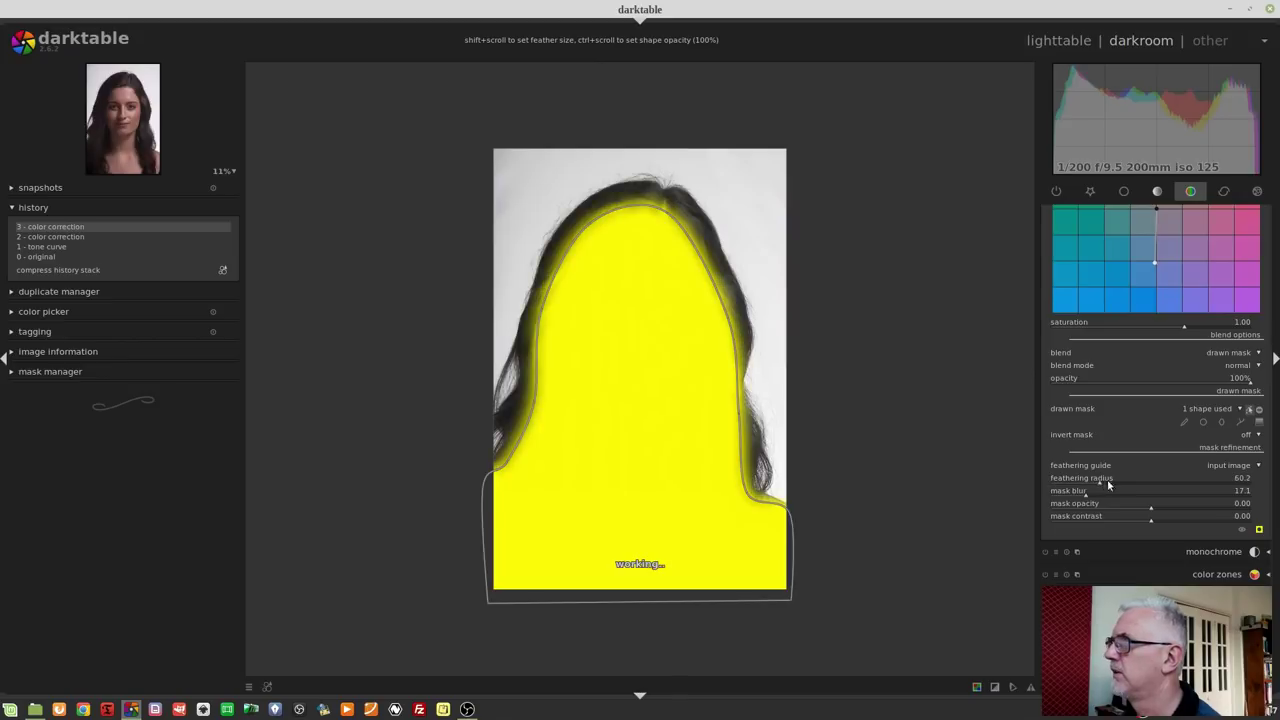
click(1130, 484)
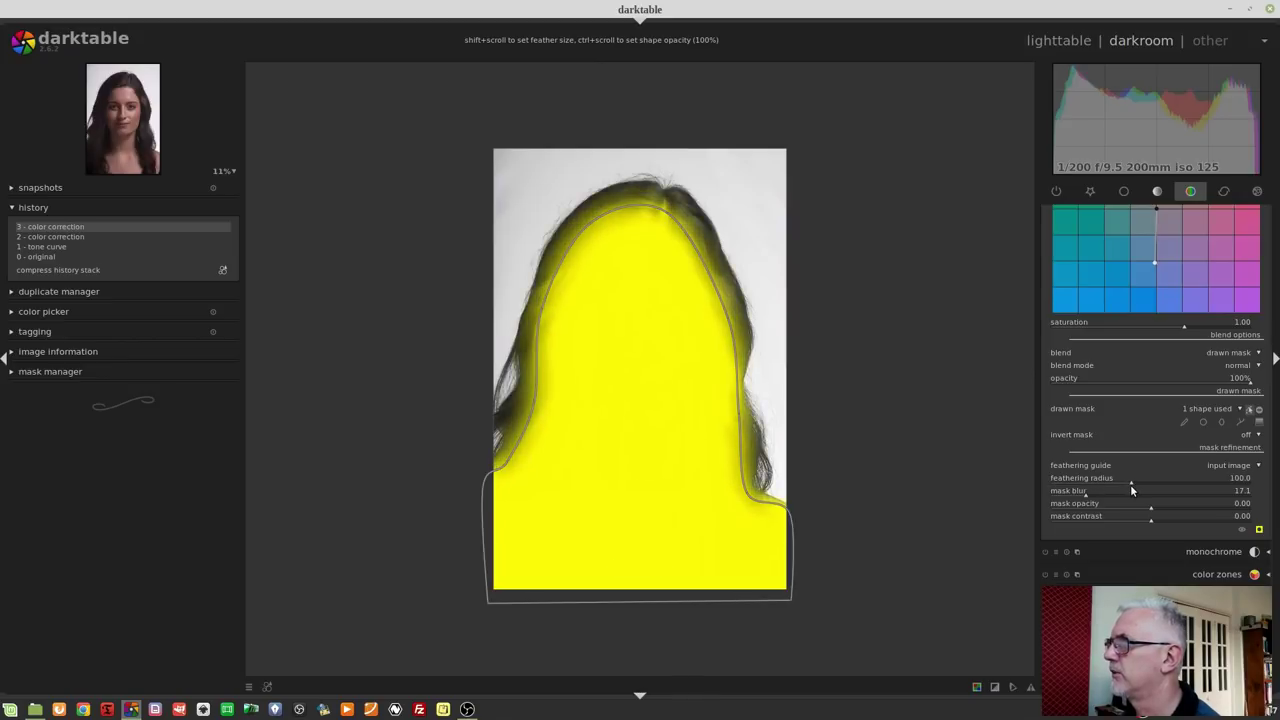
click(1258, 532)
click(1250, 410)
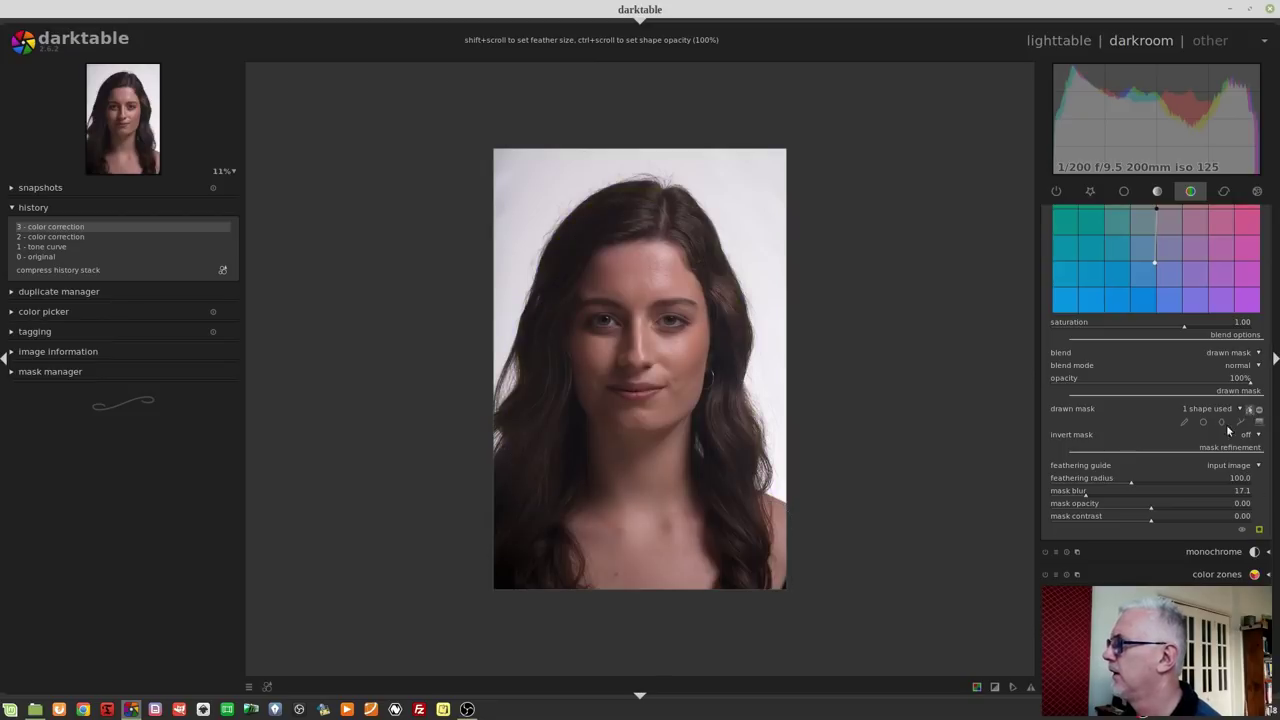
scroll(589, 243, up, 2)
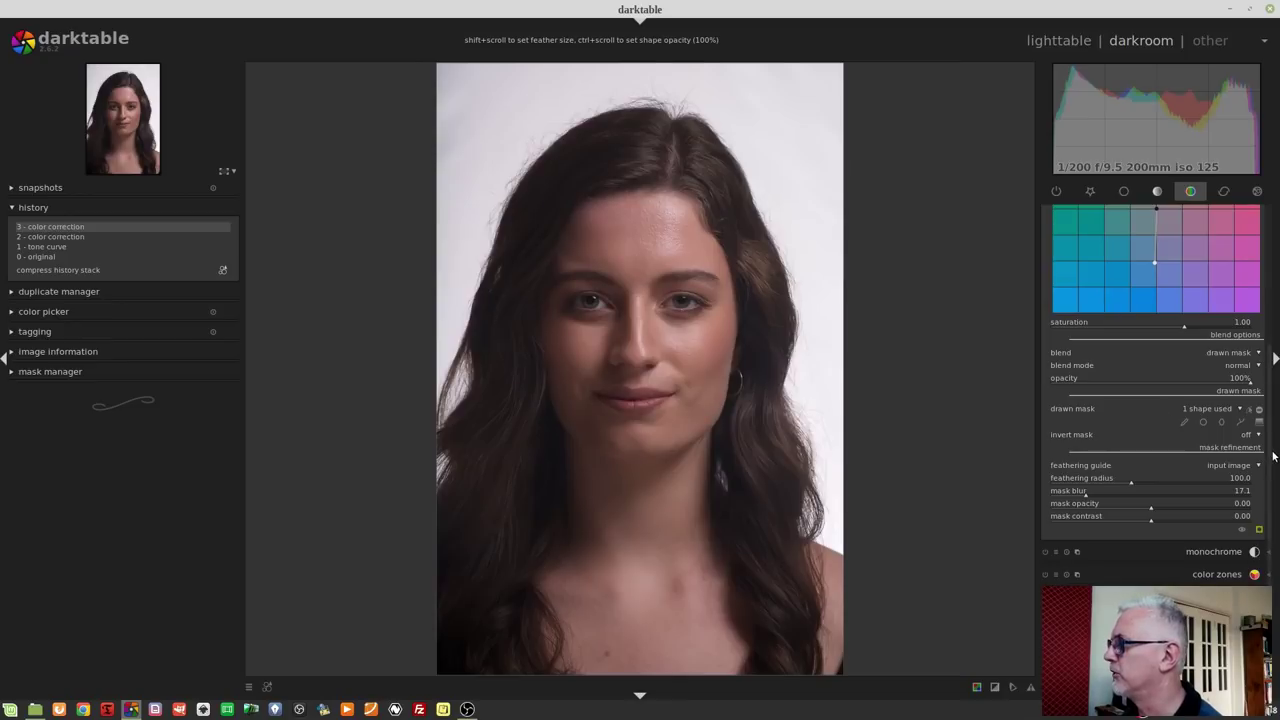
scroll(1273, 456, up, 2)
scroll(1273, 456, up, 4)
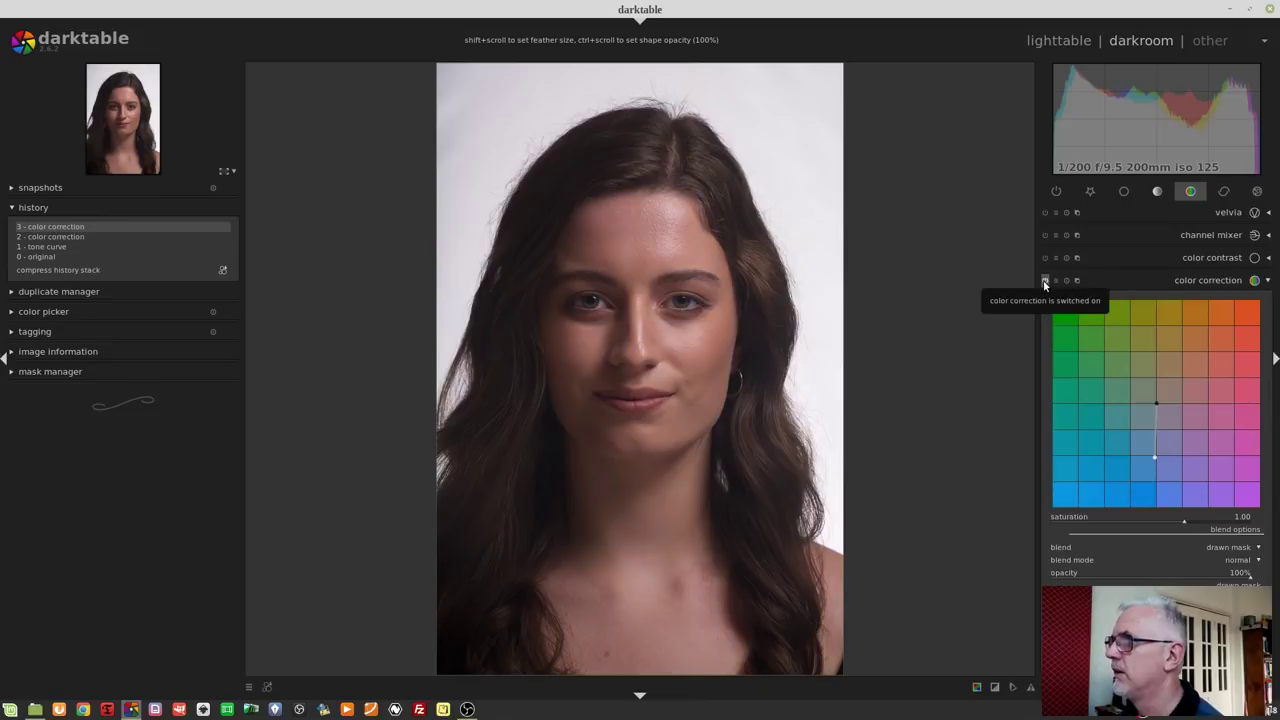
scroll(1268, 411, down, 2)
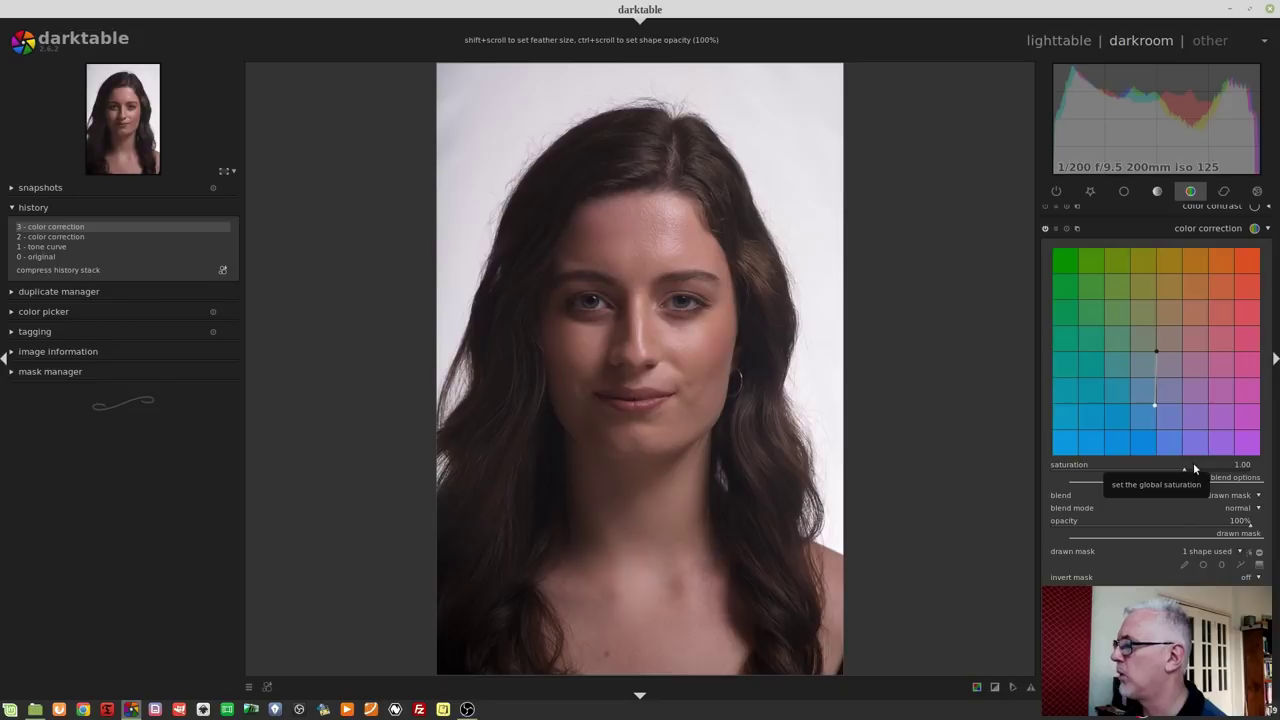
drag(1186, 465, 1182, 467)
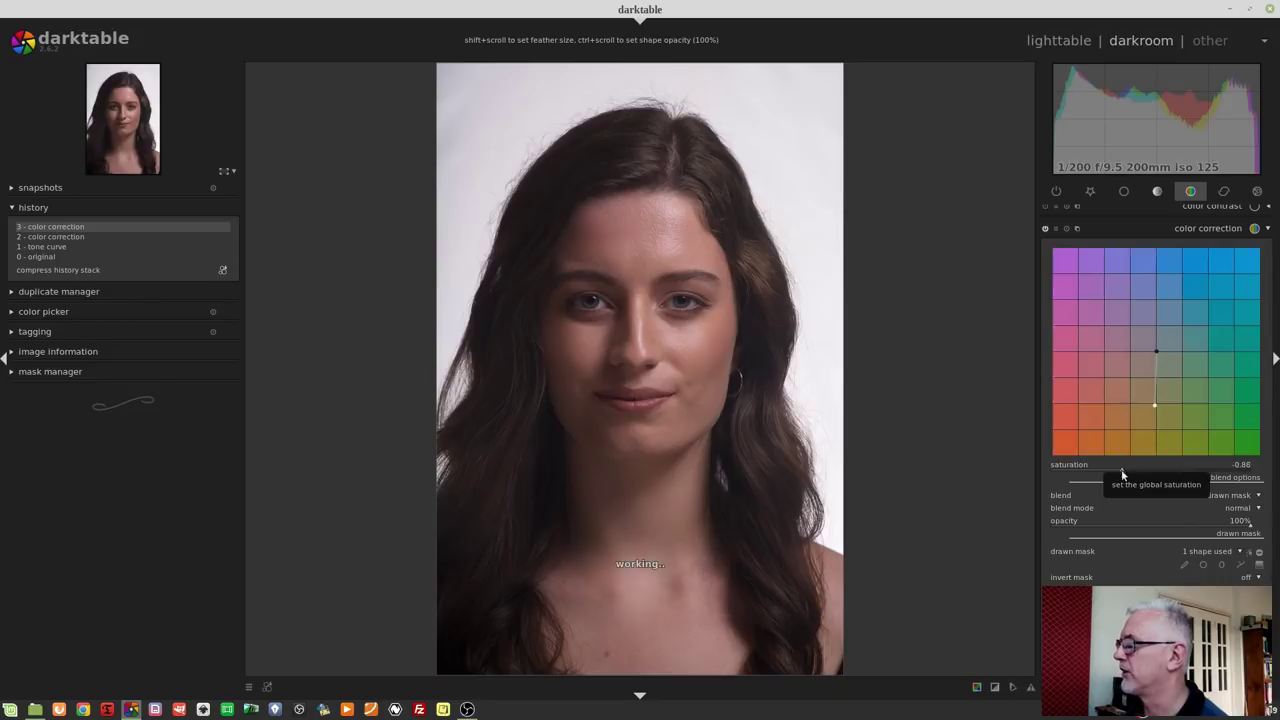
right_click(1183, 473)
text(1)
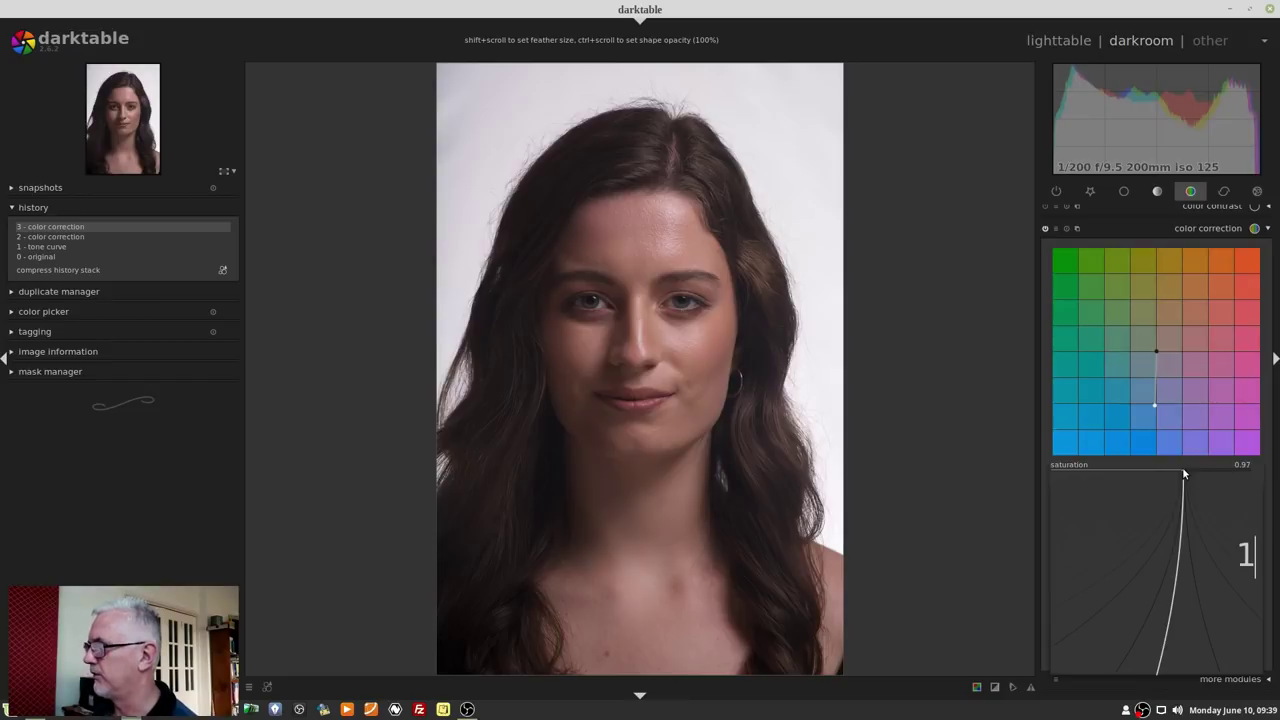
text(.5)
key(Return)
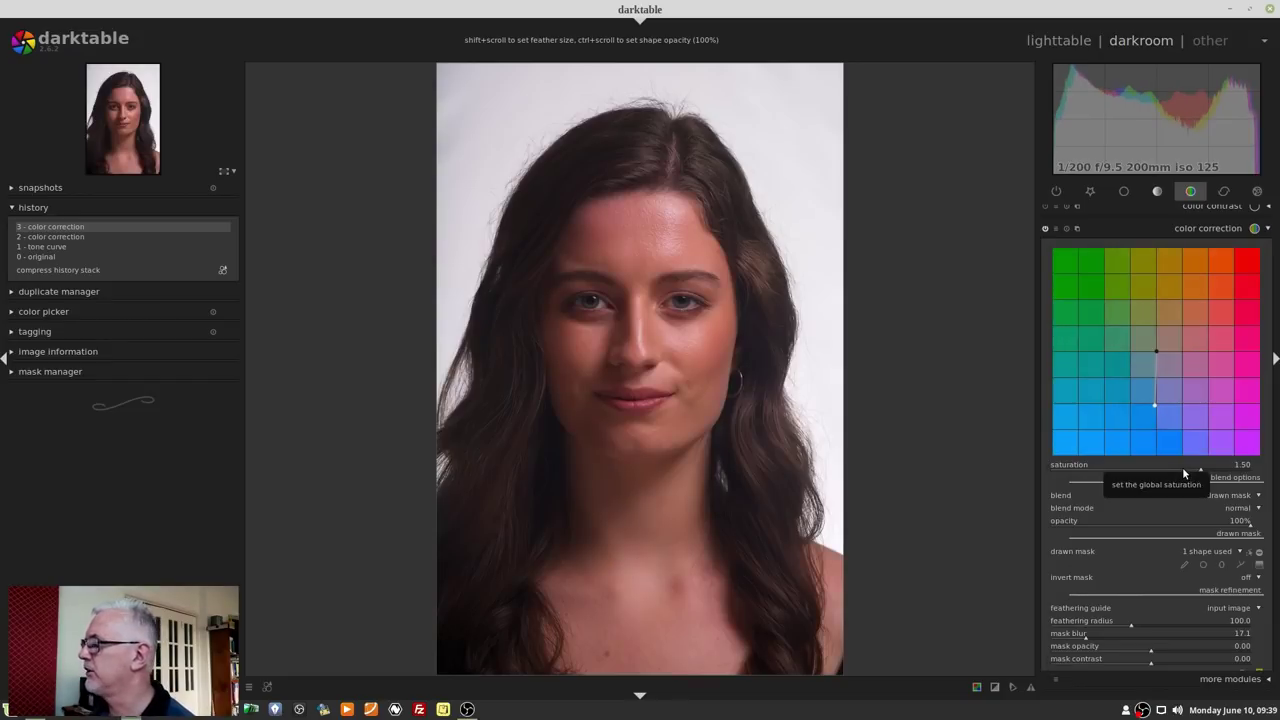
right_click(1183, 468)
text(1)
key(Return)
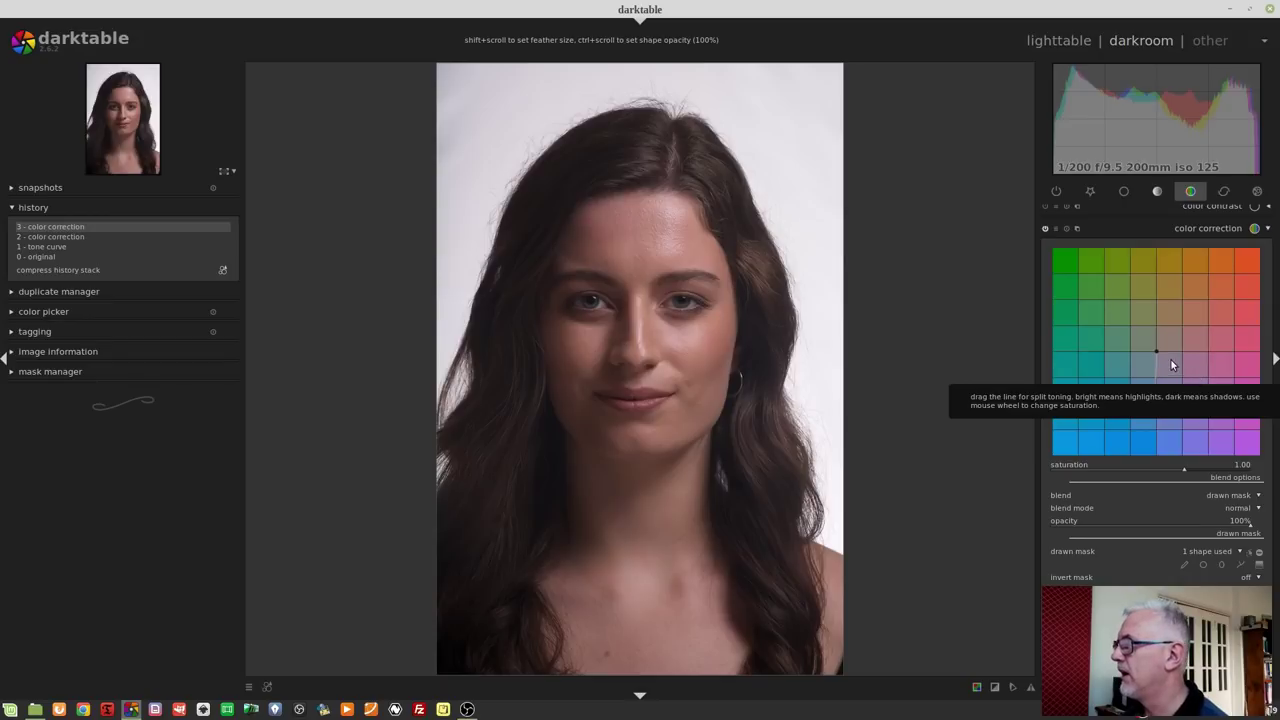
Scroll over the colour correction grid to vary the saturation up and down.
scroll(1180, 351, up, 4)
scroll(1180, 351, up, 3)
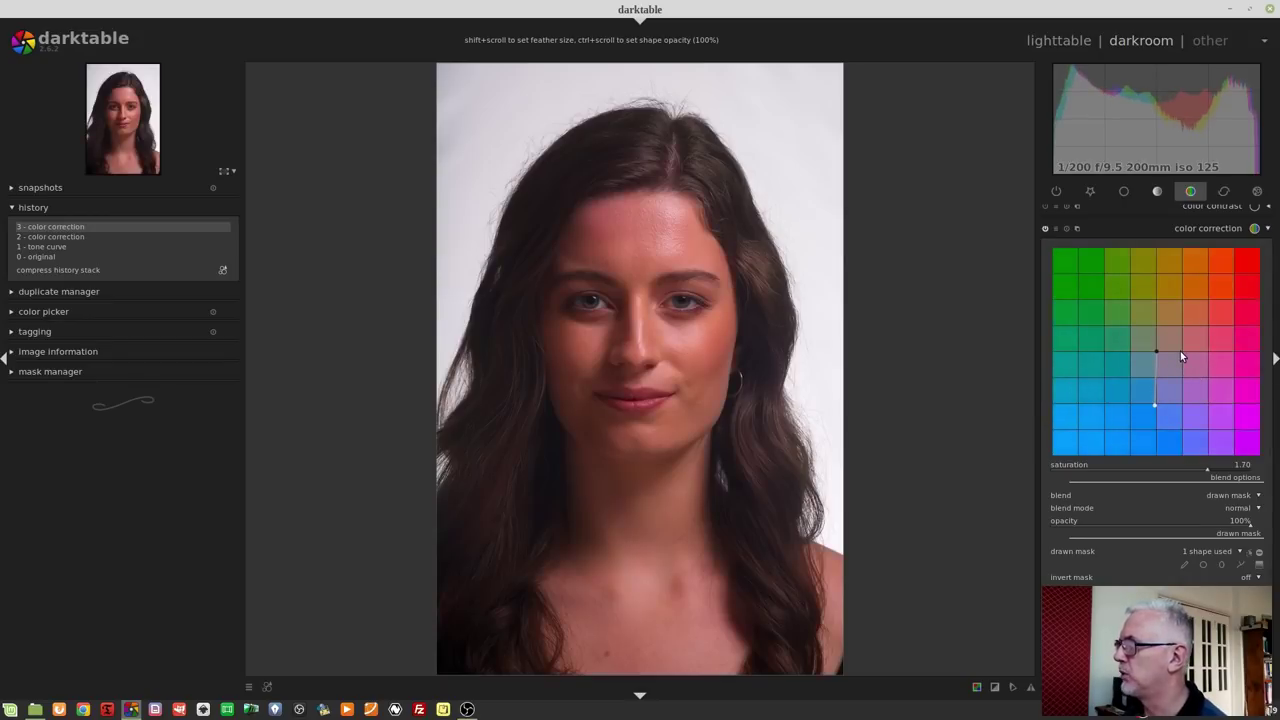
scroll(1180, 351, up, 3)
scroll(1180, 351, up, 2)
scroll(1180, 351, up, 1)
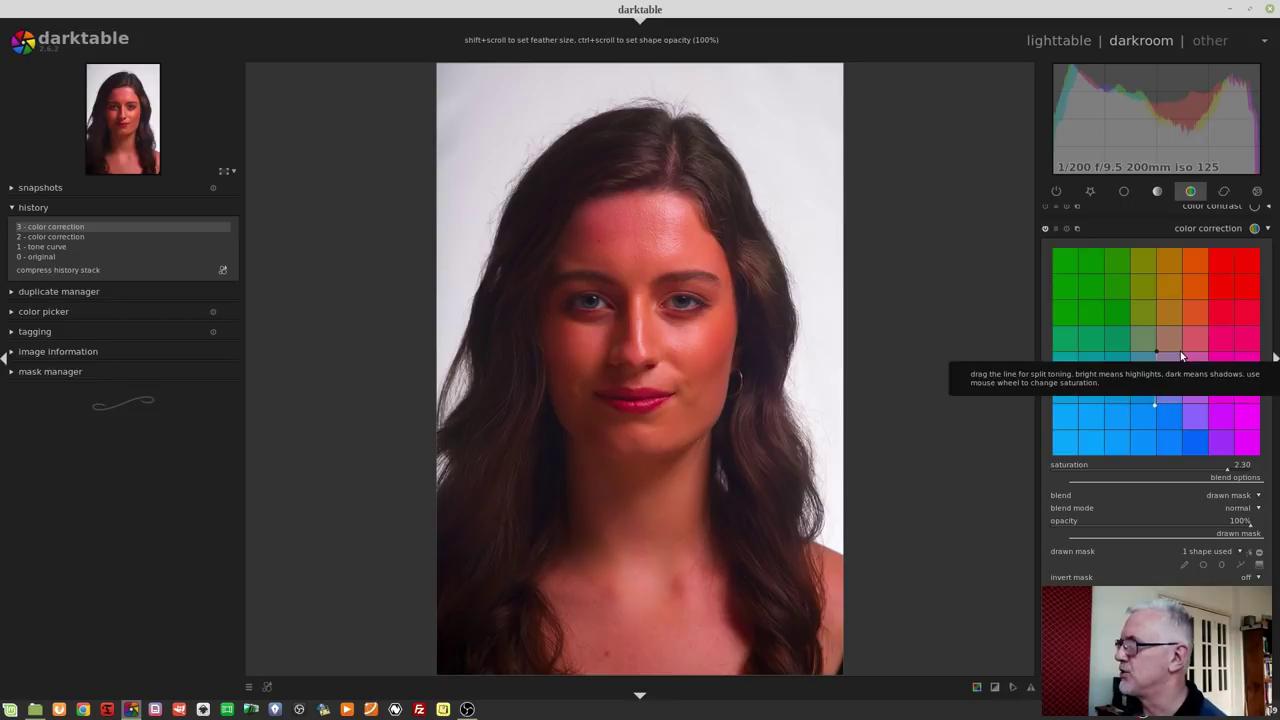
scroll(1180, 356, down, 6)
scroll(1180, 356, down, 5)
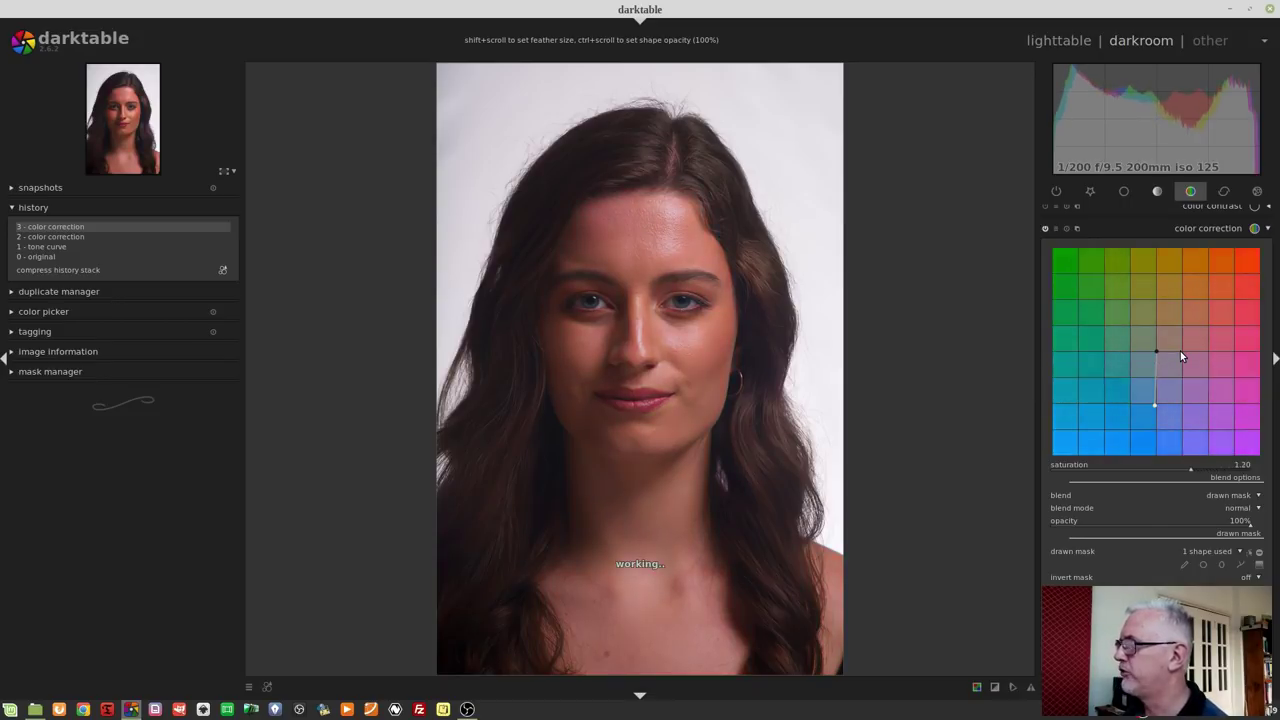
scroll(1180, 356, down, 1)
scroll(1180, 356, down, 1)
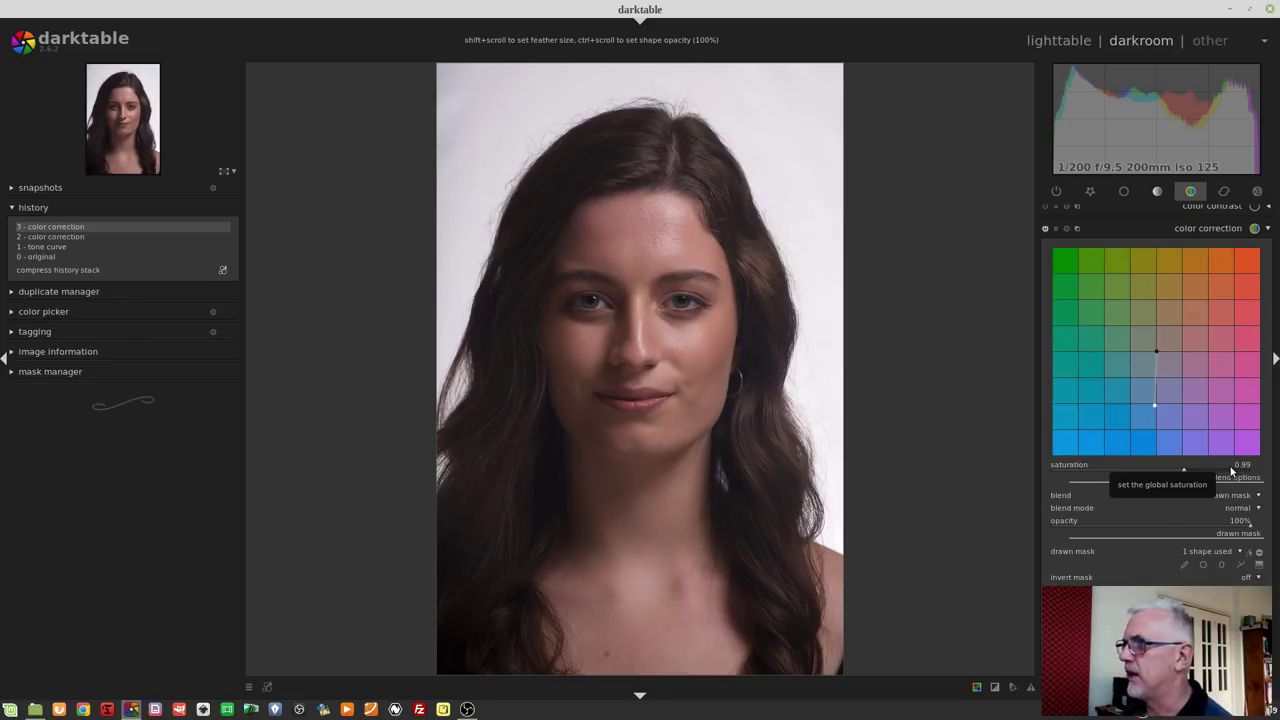
Lower colour correction saturation to 0.25 and reposition the split-toning point on the grid.
scroll(1227, 471, down, 1)
scroll(1211, 466, down, 3)
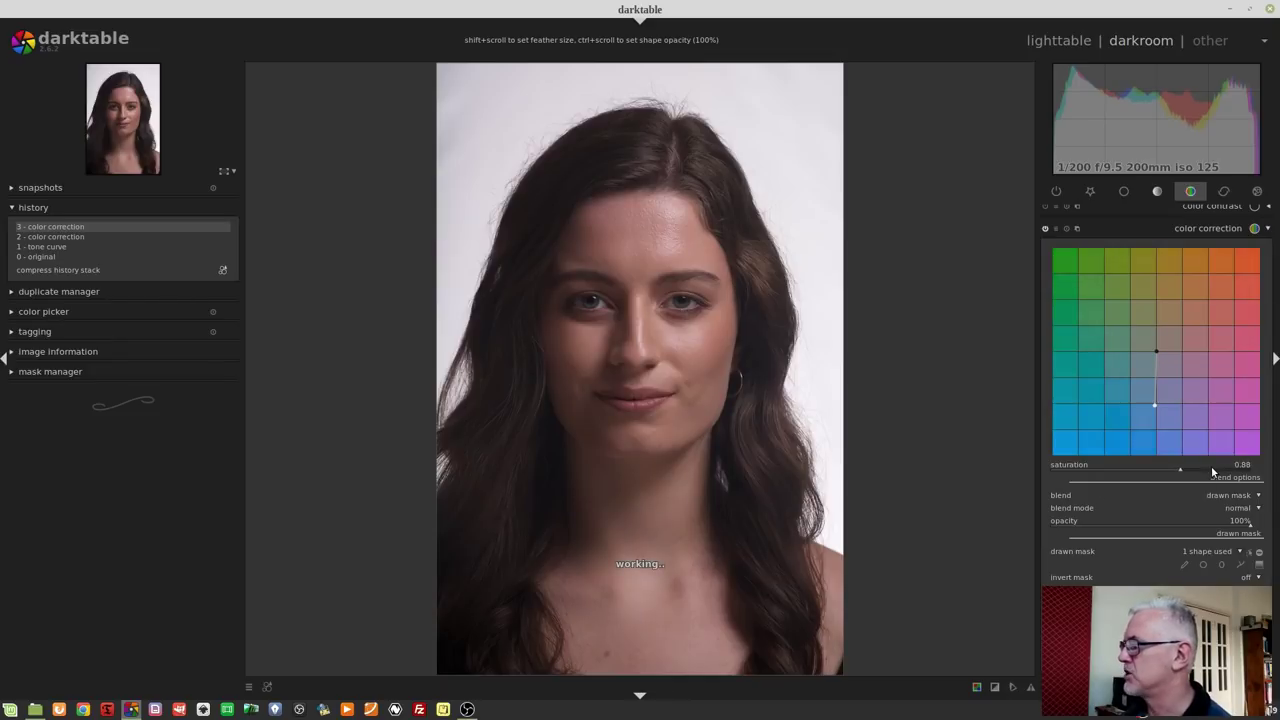
scroll(1200, 470, down, 9)
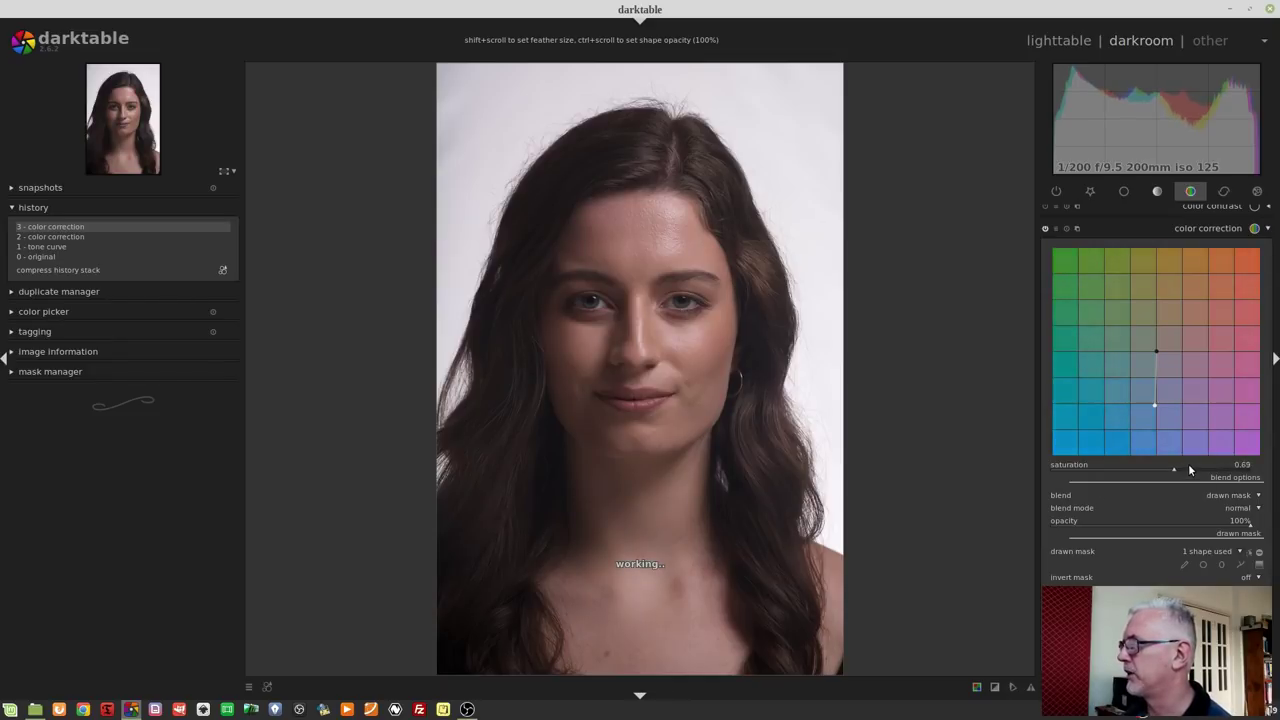
scroll(1189, 468, down, 6)
scroll(1189, 468, down, 6)
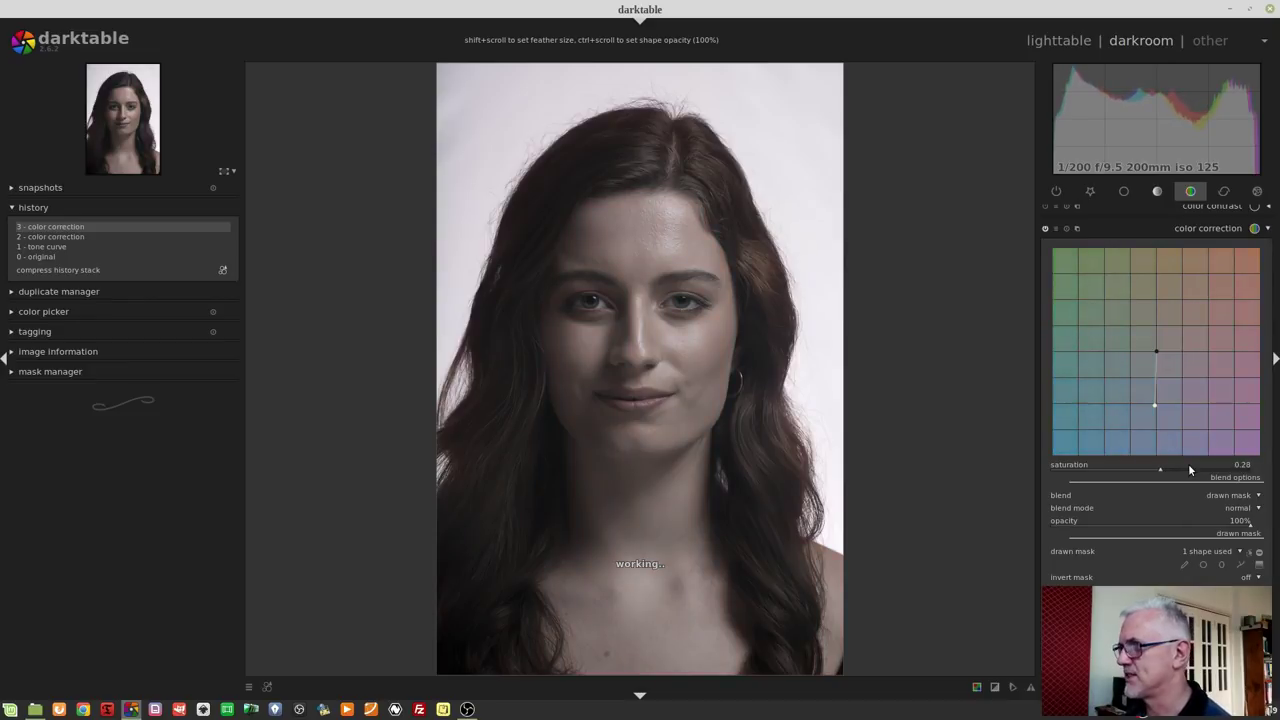
scroll(1189, 468, down, 6)
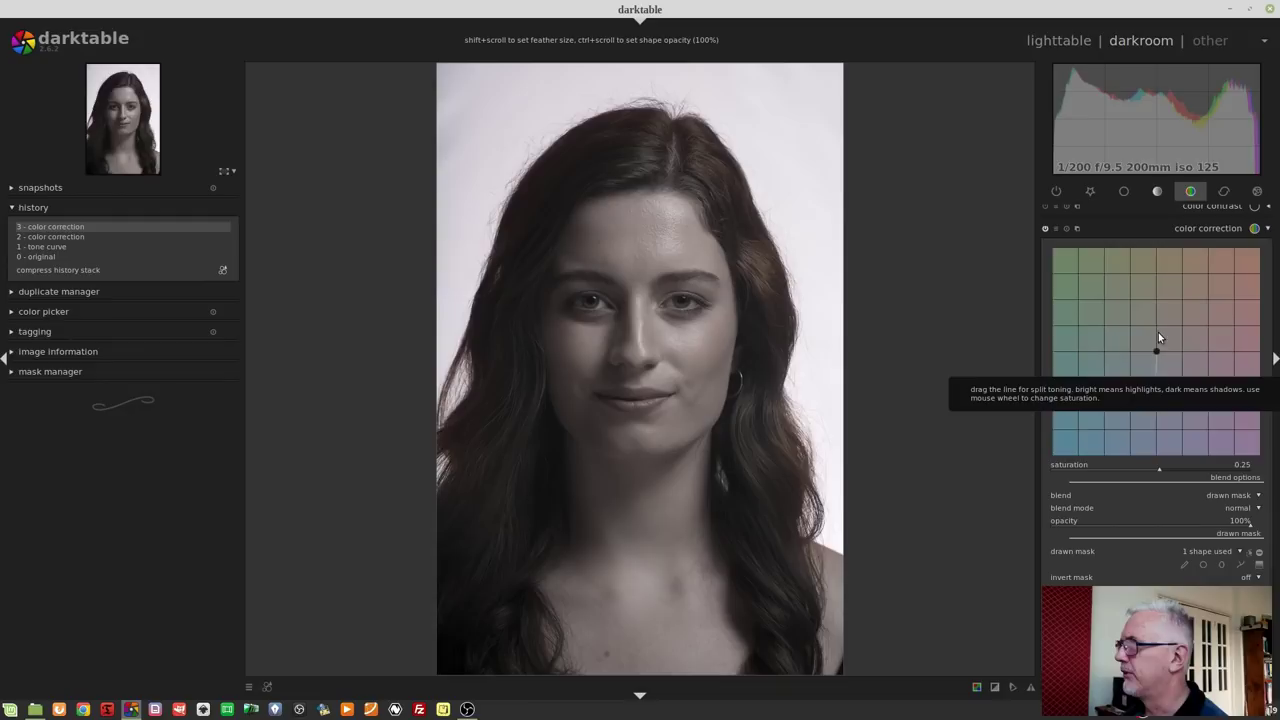
mouse_move(1156, 351)
mouse_down()
mouse_move(1150, 389)
mouse_move(1135, 311)
mouse_move(1154, 405)
mouse_up()
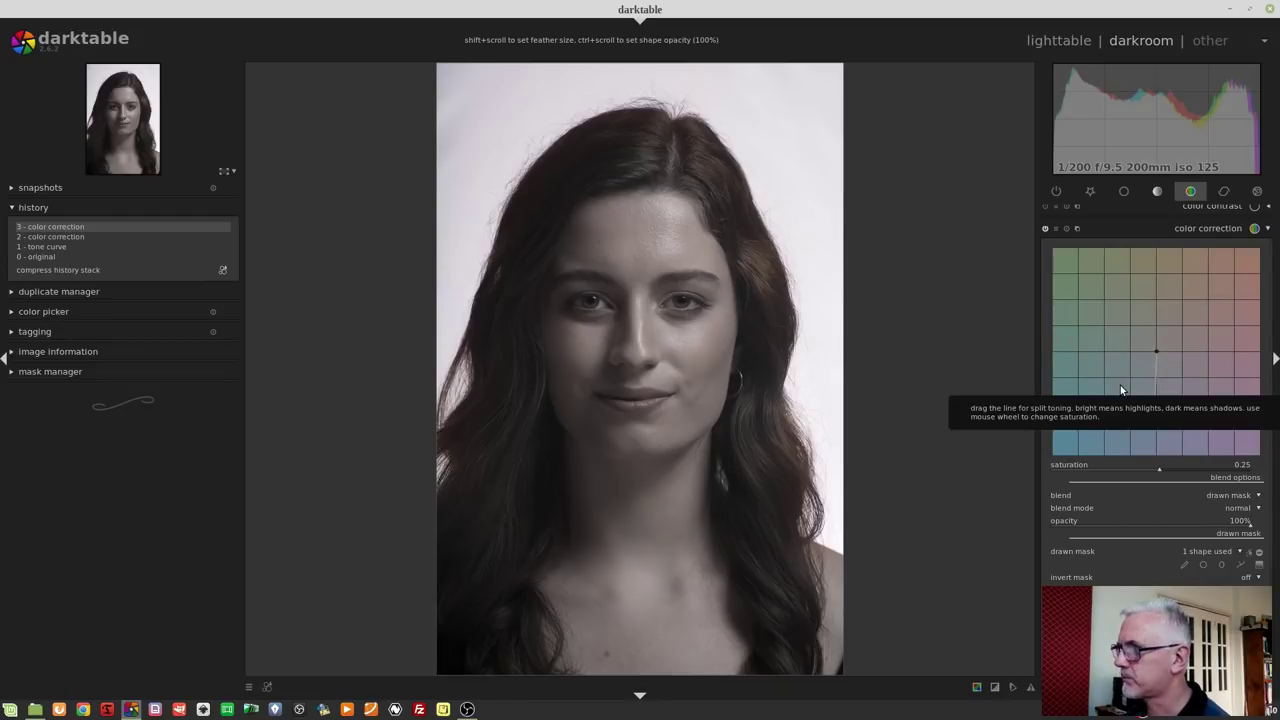
Set the colour correction saturation to exactly 0, turning the portrait grey.
right_click(1157, 468)
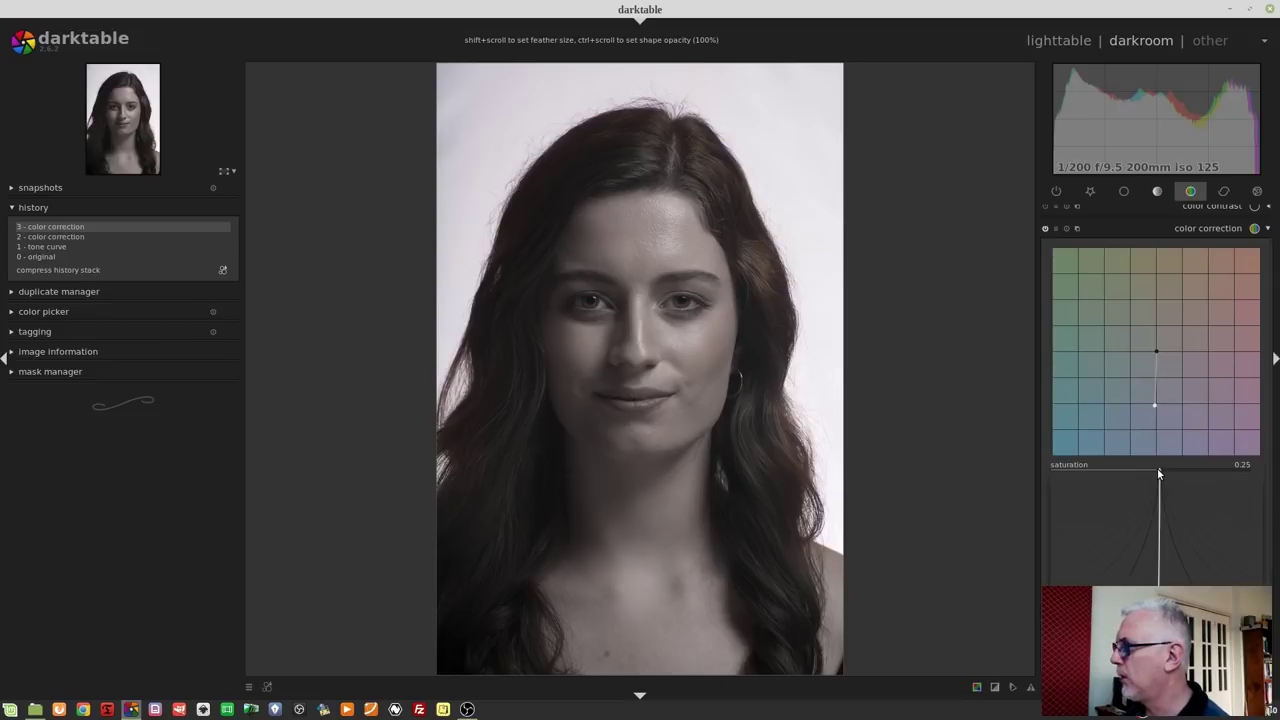
text(0)
key(Return)
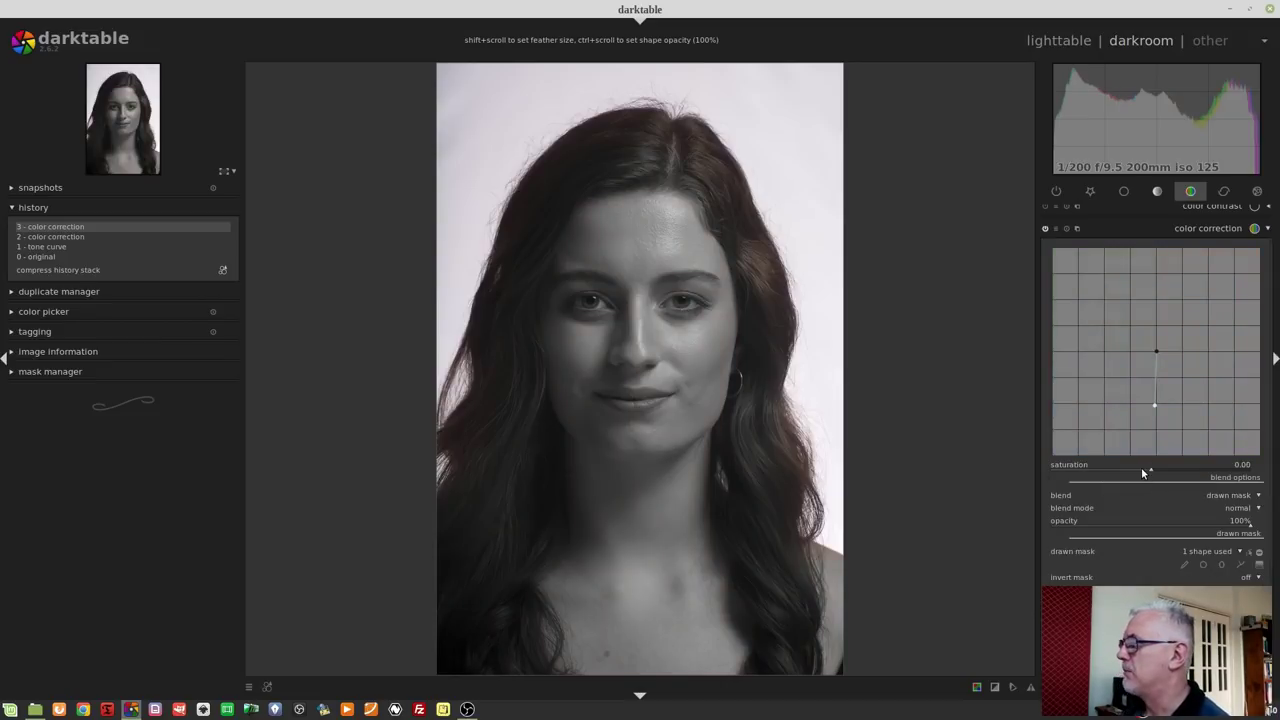
Push saturation negative for a strong cyan cast, then reset it to 1.00.
drag(1143, 468, 1137, 467)
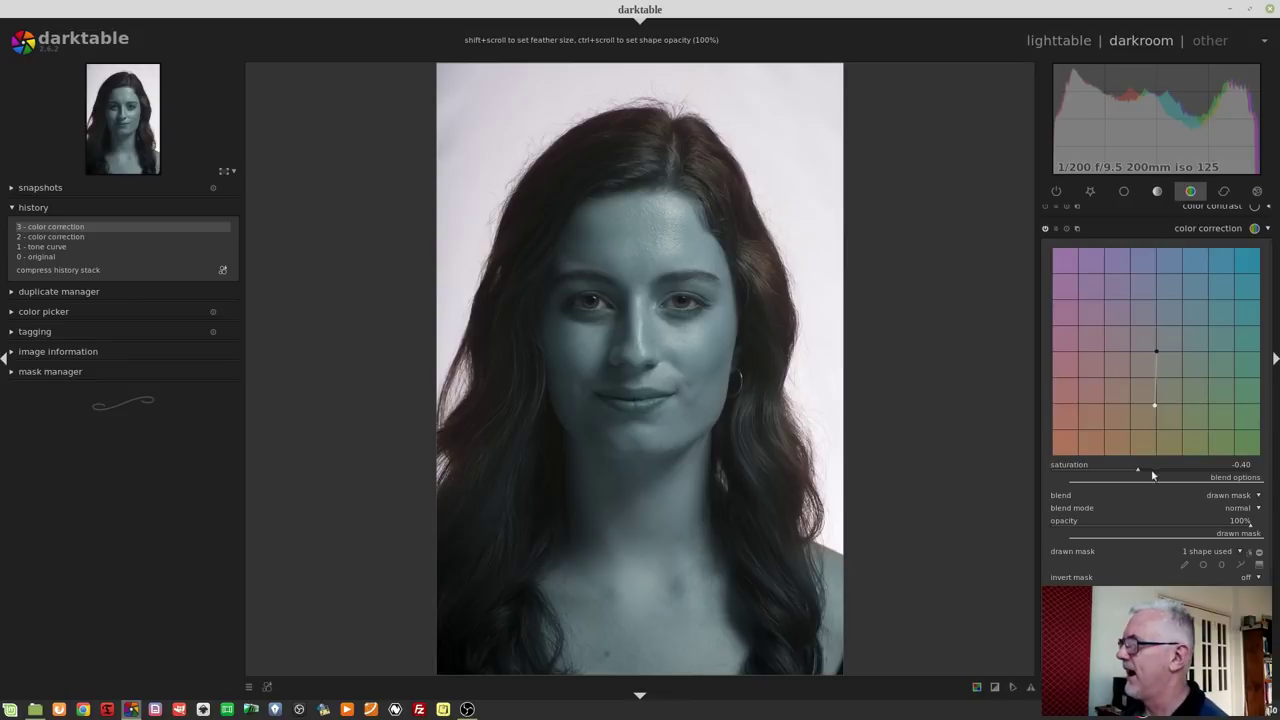
drag(1152, 476, 1080, 475)
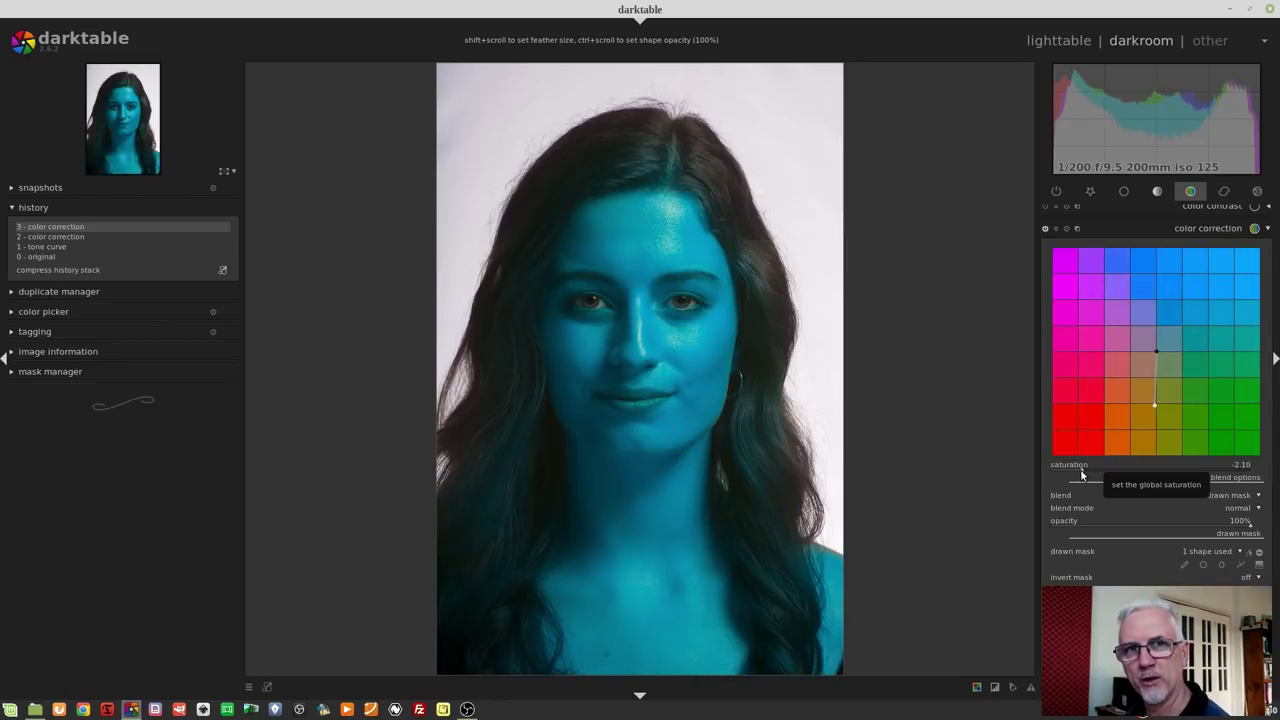
double_click(1112, 470)
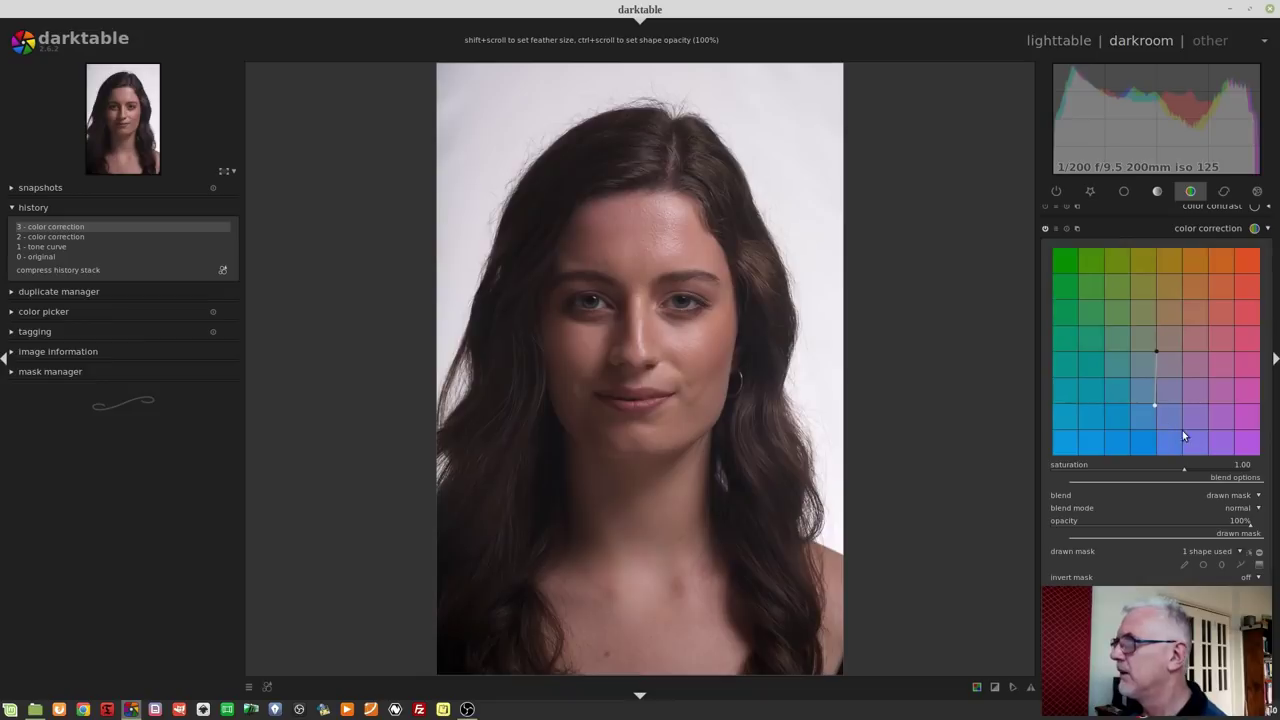
Apply the cooling filter preset and drag highlights toward magenta, shadows near neutral.
click(1056, 229)
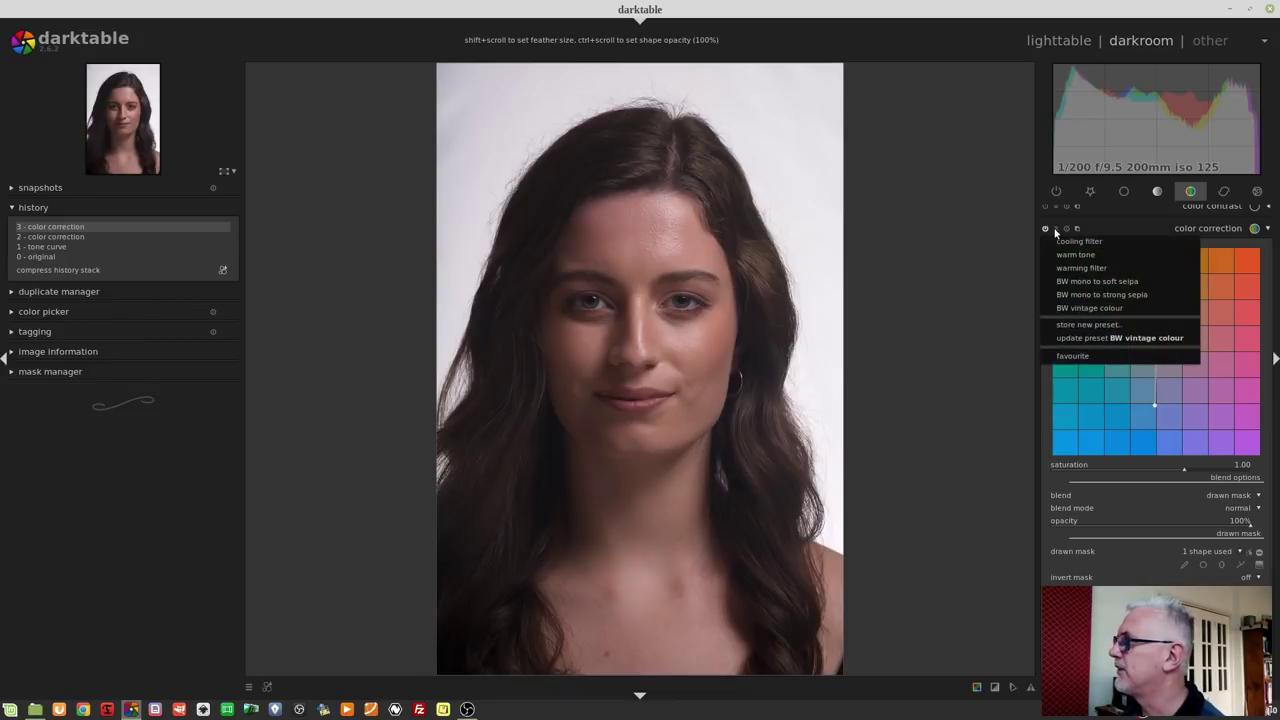
click(1080, 243)
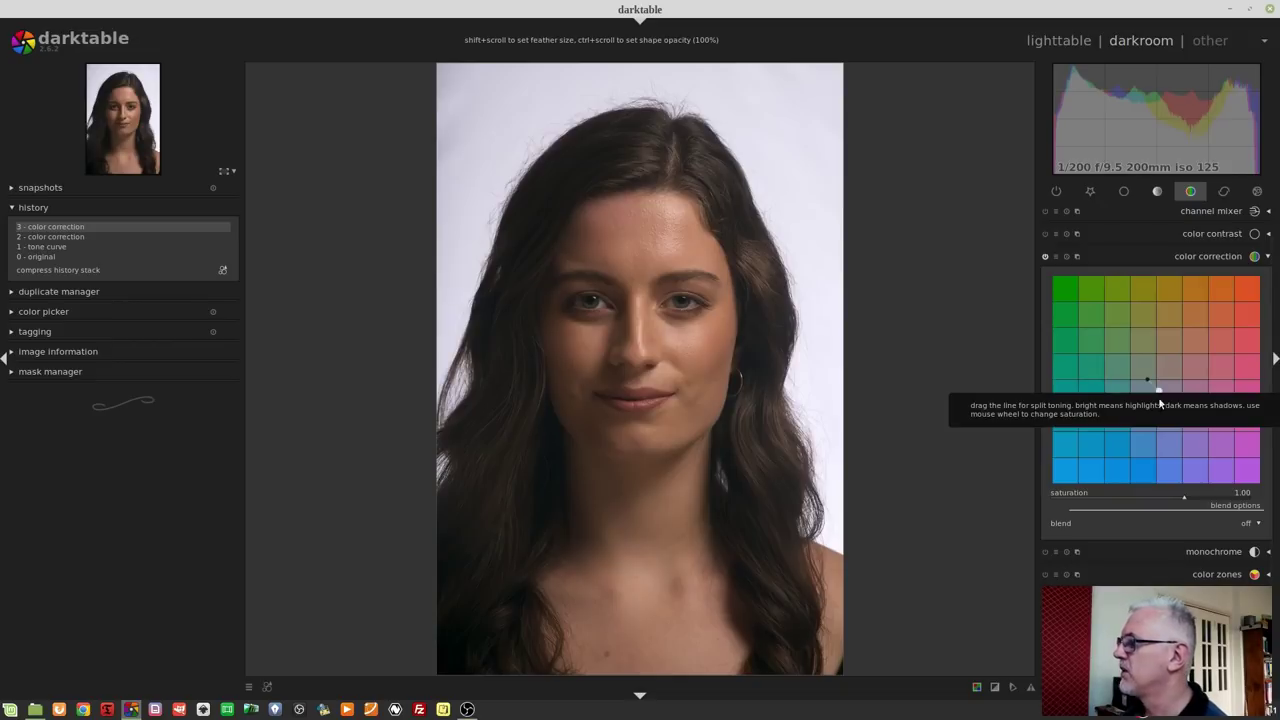
mouse_move(1160, 392)
mouse_down()
mouse_move(1104, 438)
mouse_move(1164, 411)
mouse_move(1100, 431)
mouse_move(1105, 447)
mouse_move(1207, 440)
mouse_move(1188, 451)
mouse_move(1212, 456)
mouse_up()
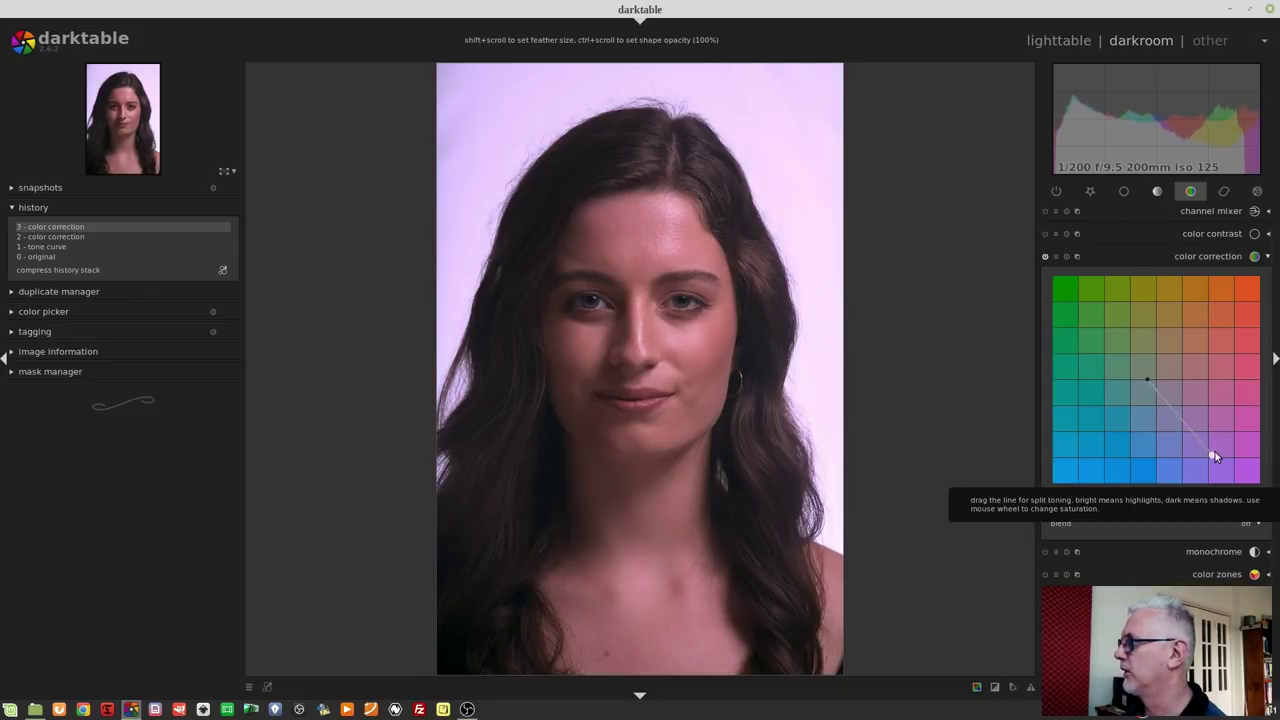
mouse_move(1147, 383)
mouse_down()
mouse_move(1108, 413)
mouse_move(1097, 368)
mouse_move(1123, 324)
mouse_move(1207, 313)
mouse_move(1226, 370)
mouse_move(1214, 382)
mouse_move(1159, 376)
mouse_up()
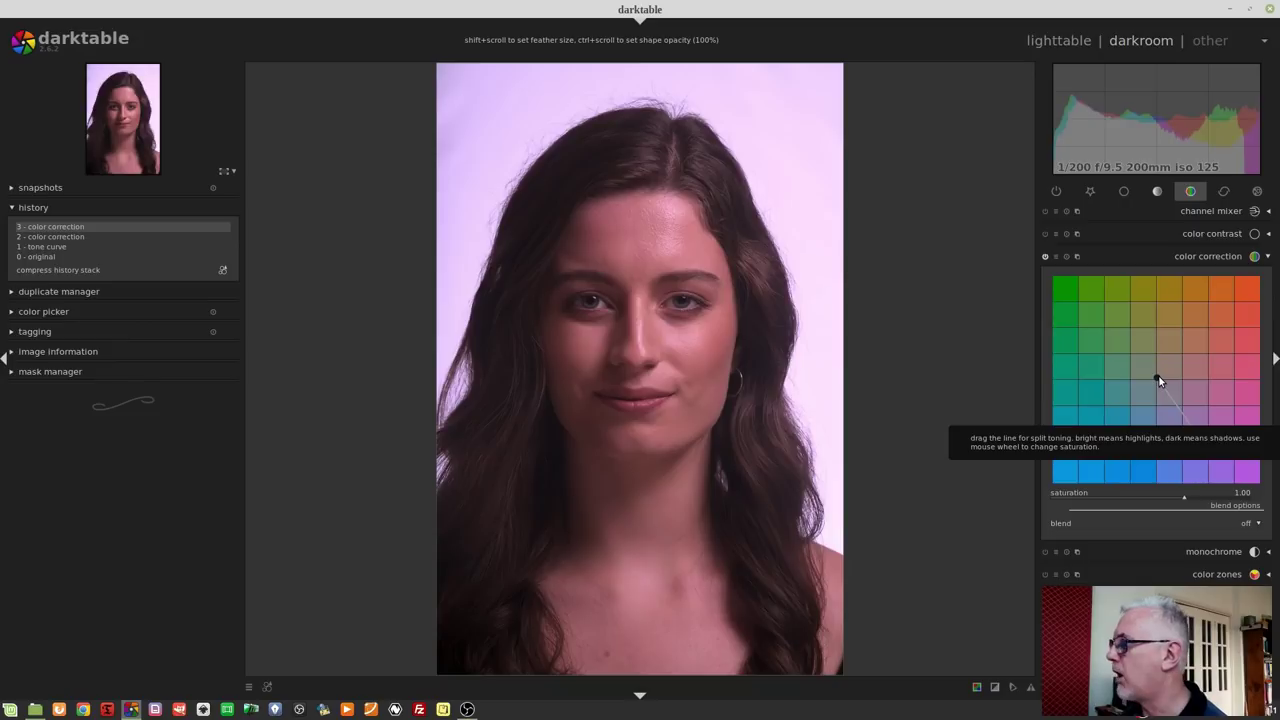
mouse_move(1158, 381)
mouse_down()
mouse_move(1192, 340)
mouse_move(1139, 374)
mouse_up()
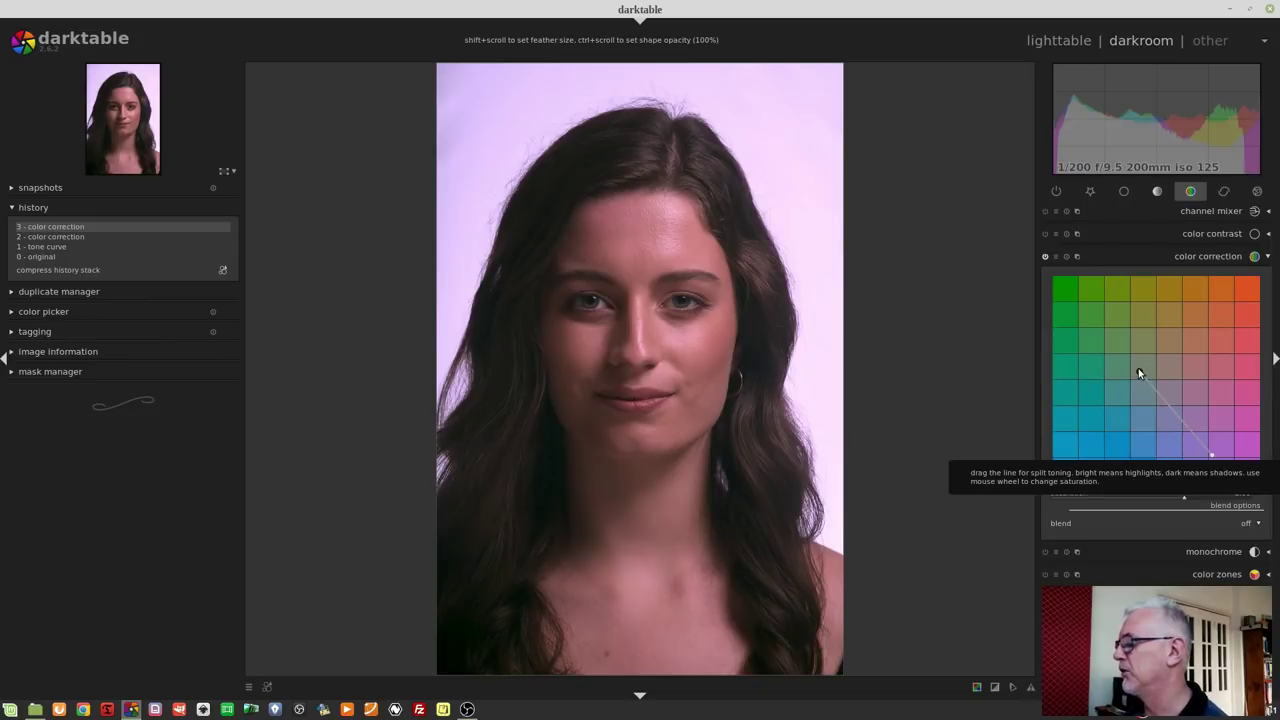
drag(1138, 373, 1156, 384)
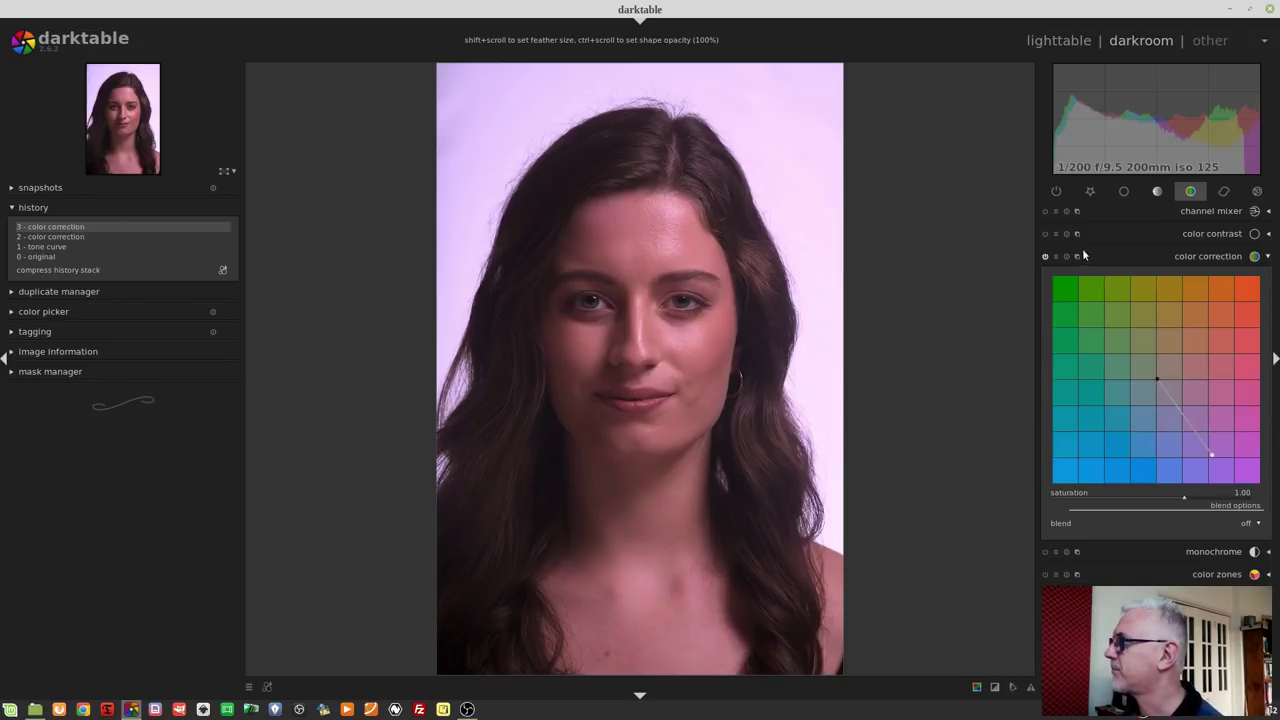
Apply the warm tone then warming filter presets, and browse the sepia presets without applying one.
click(1056, 256)
click(1072, 287)
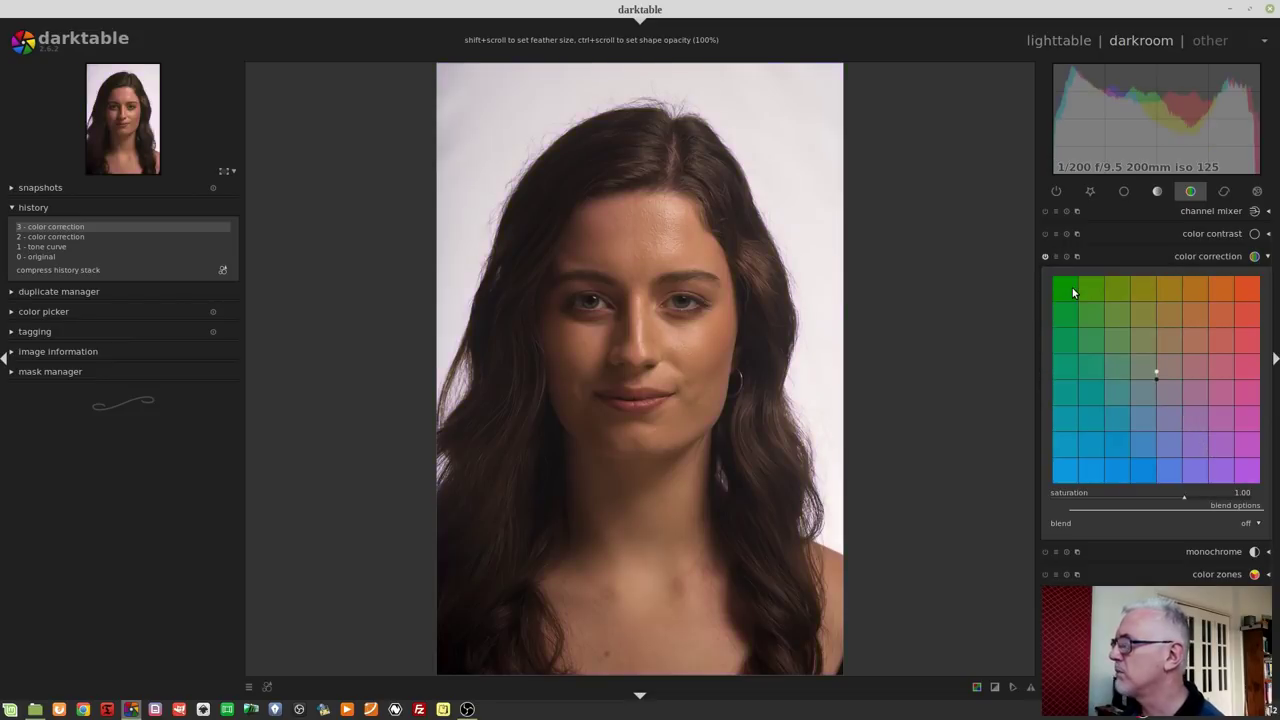
click(1055, 256)
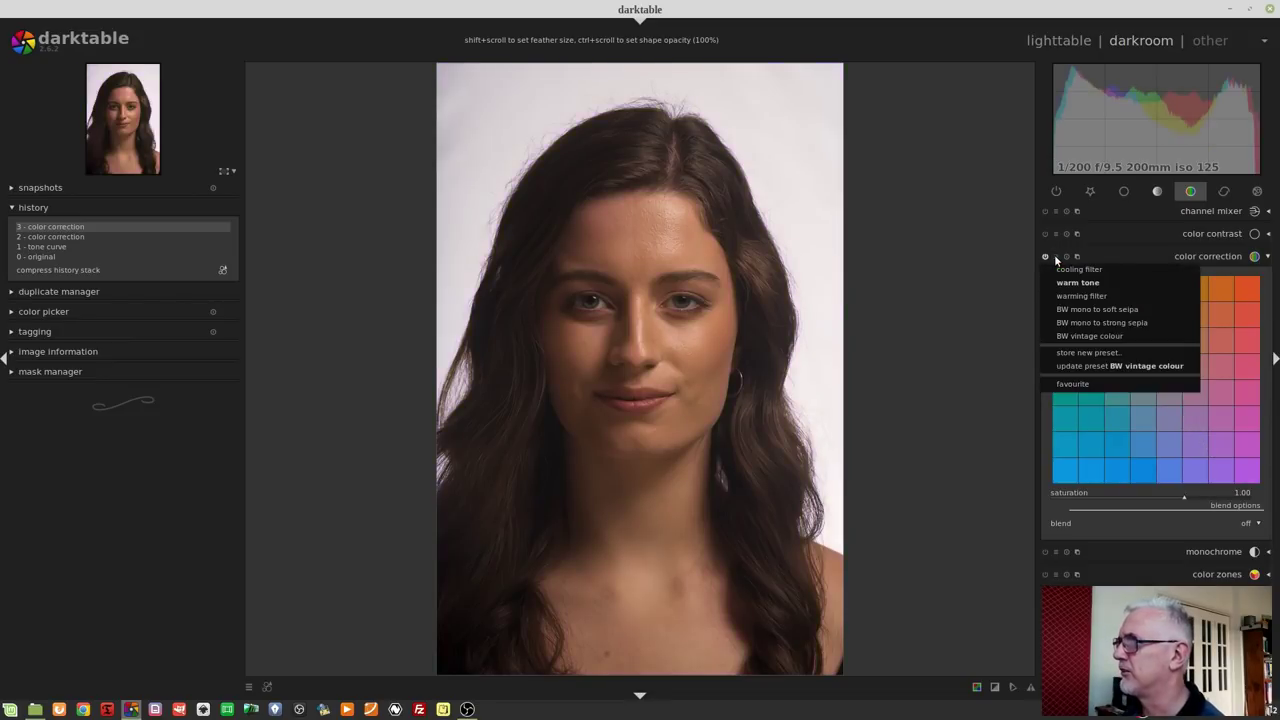
click(1078, 297)
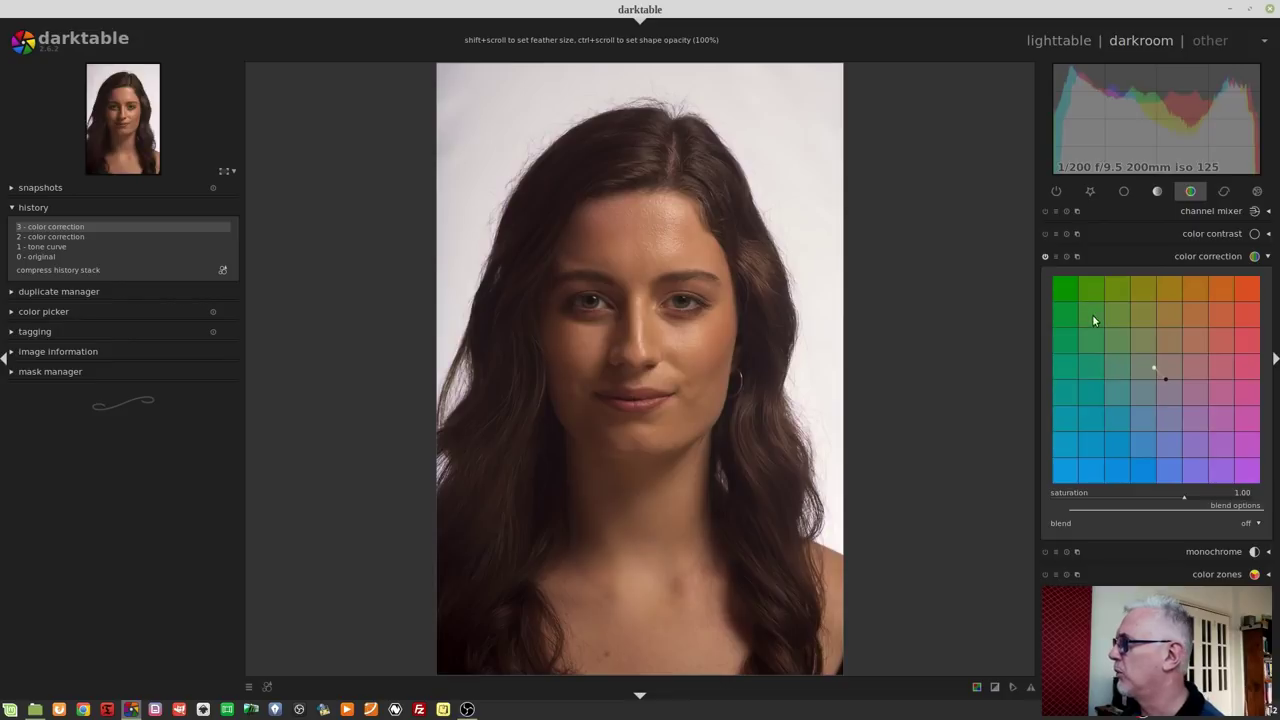
click(1056, 256)
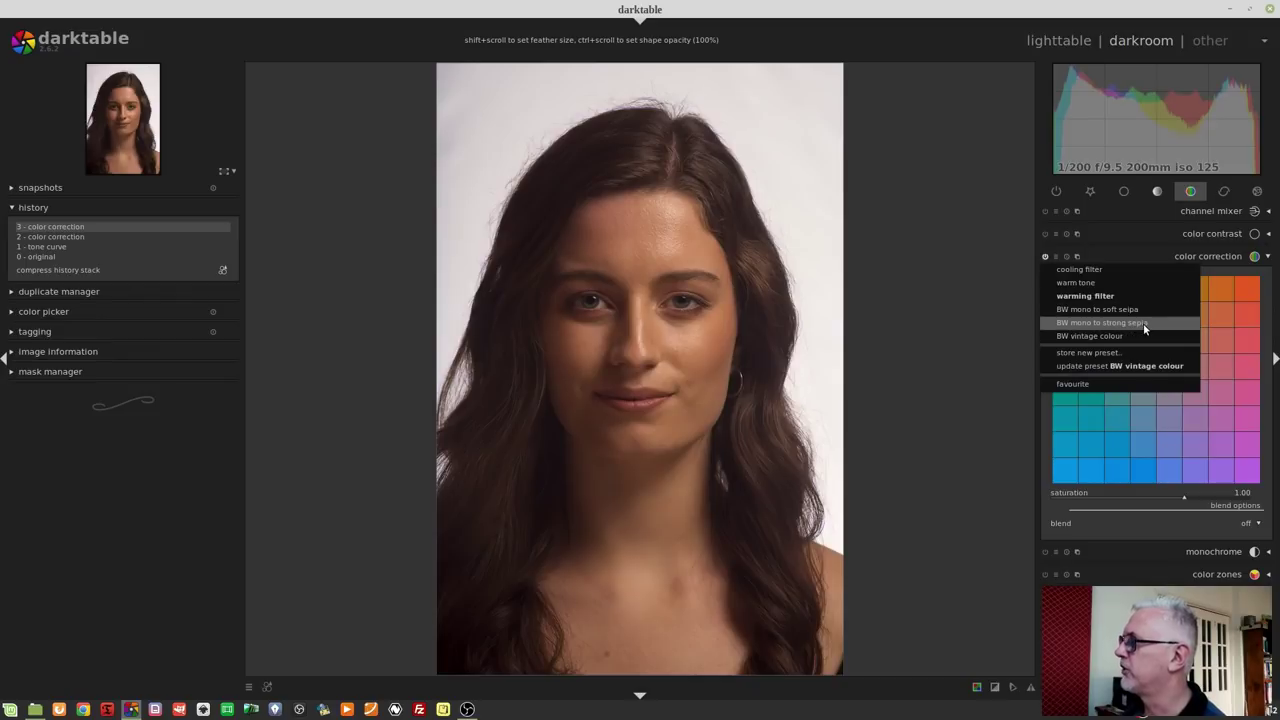
click(1144, 250)
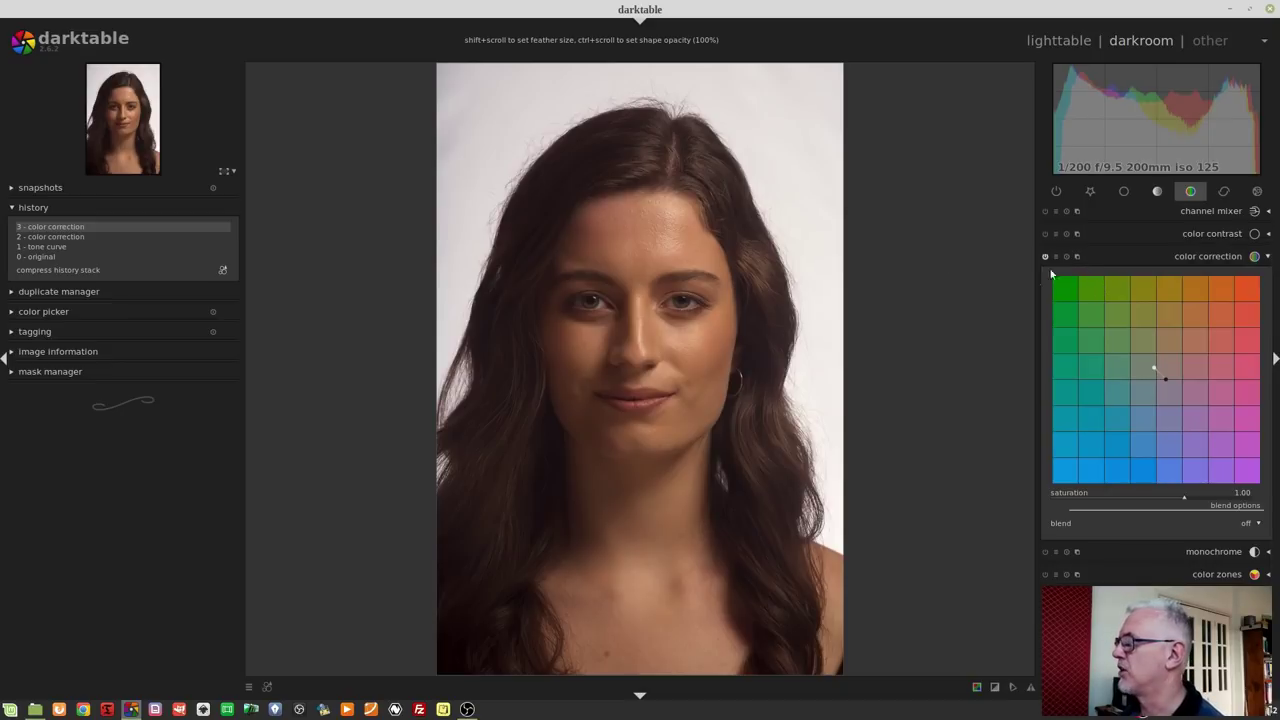
Switch off colour correction and apply the color zones B+W baseline preset for monochrome.
click(1045, 257)
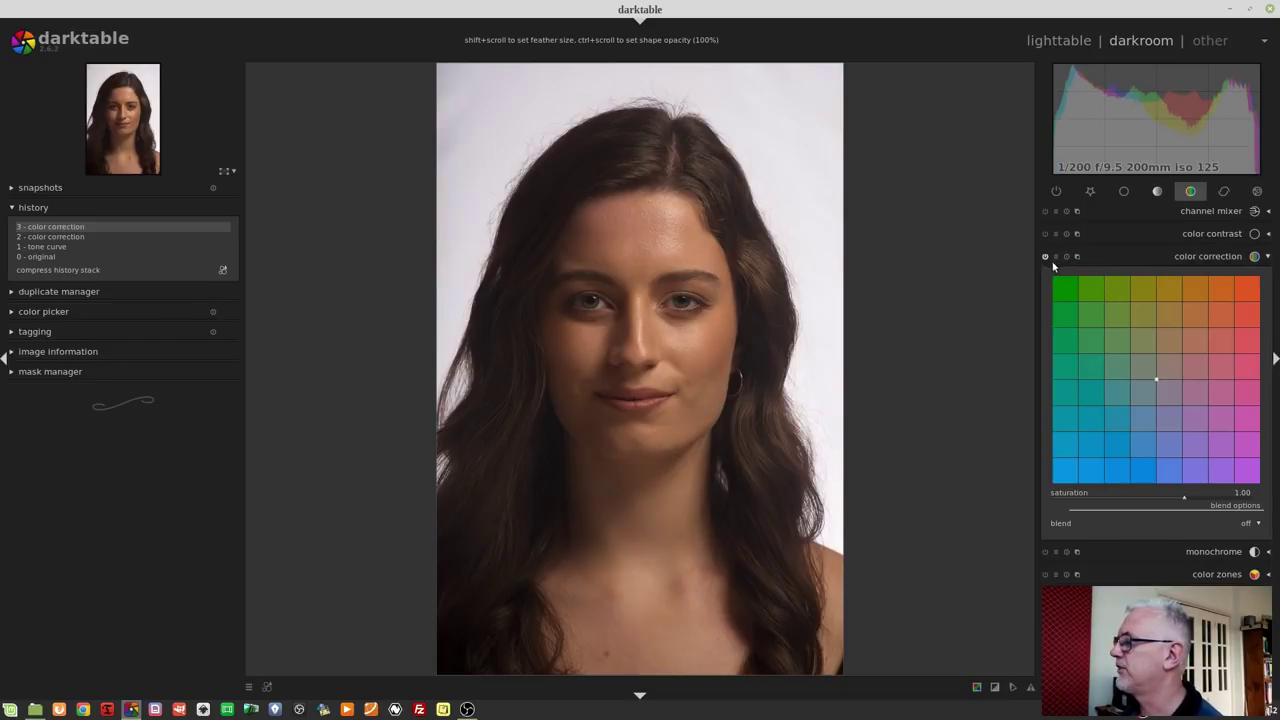
click(1043, 257)
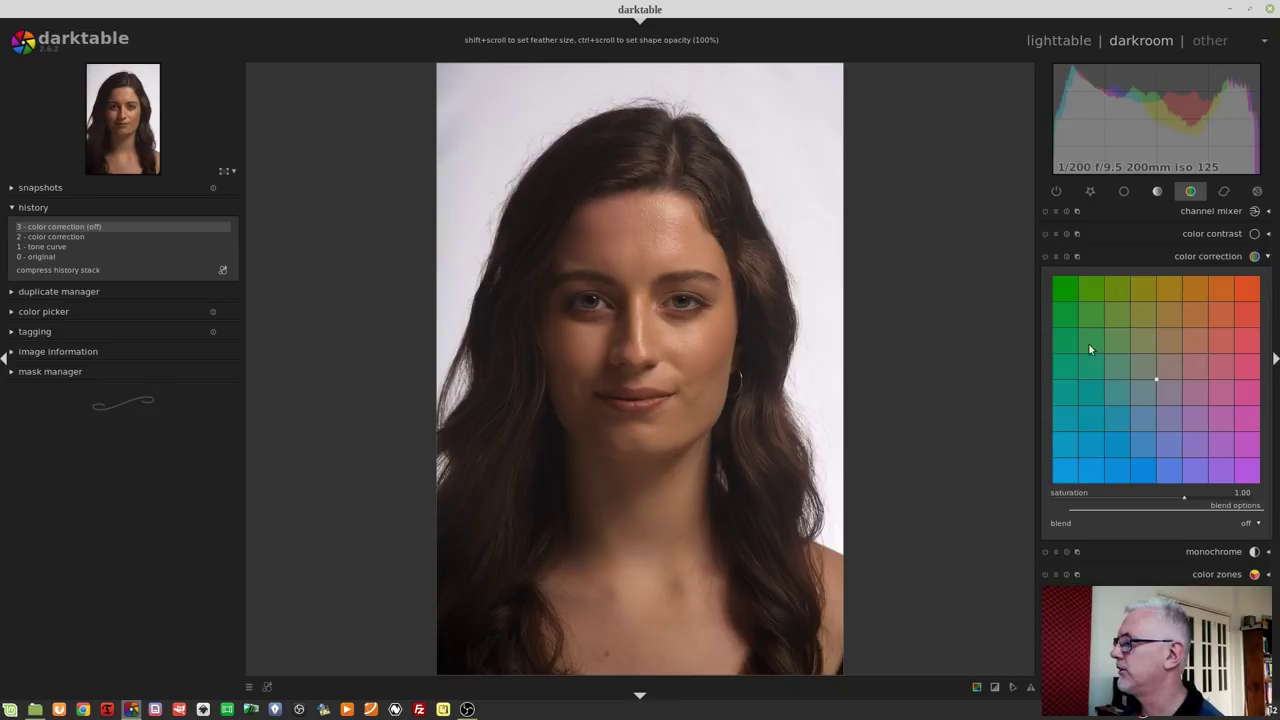
click(1056, 576)
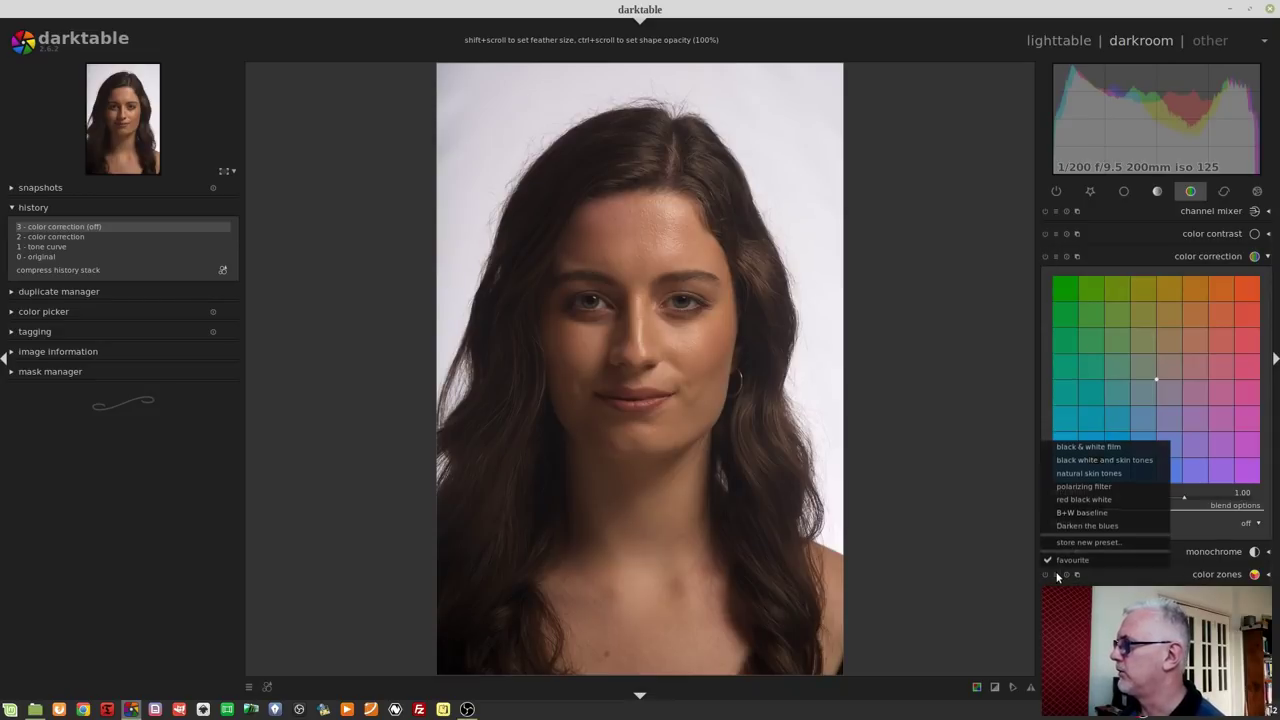
click(1078, 512)
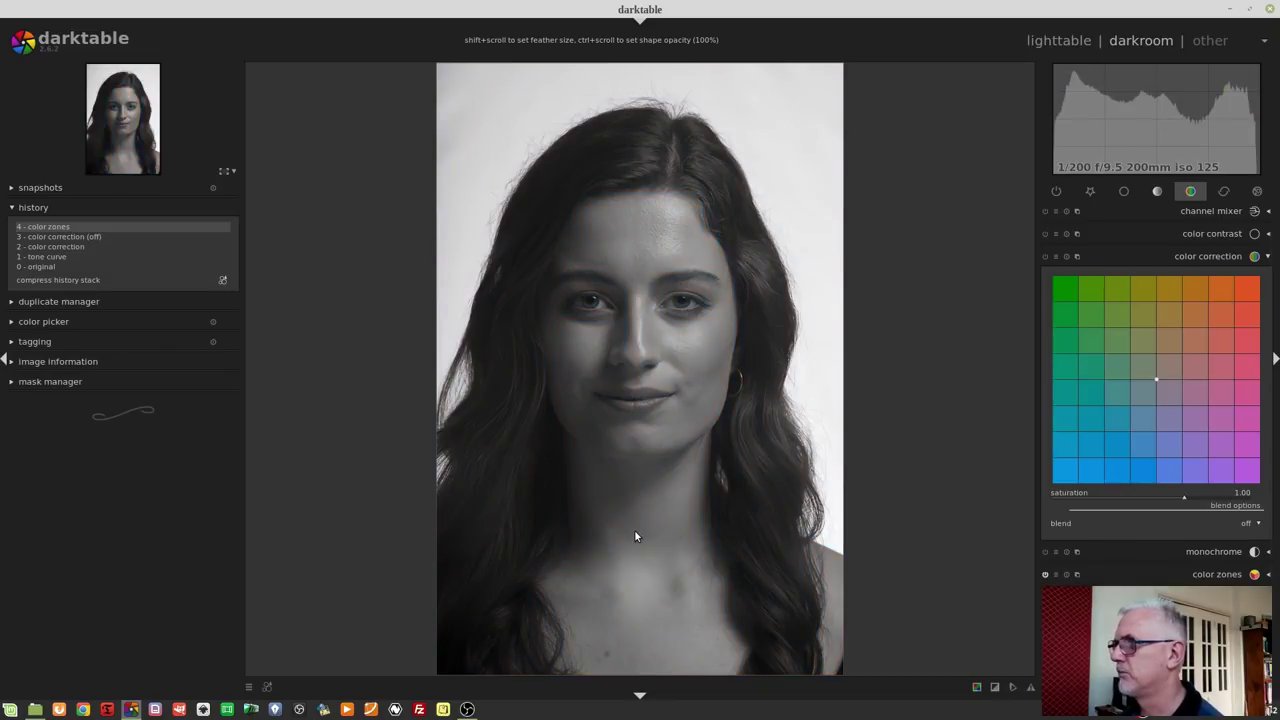
Apply the BW mono to soft sepia preset, then BW mono to strong sepia.
click(1056, 258)
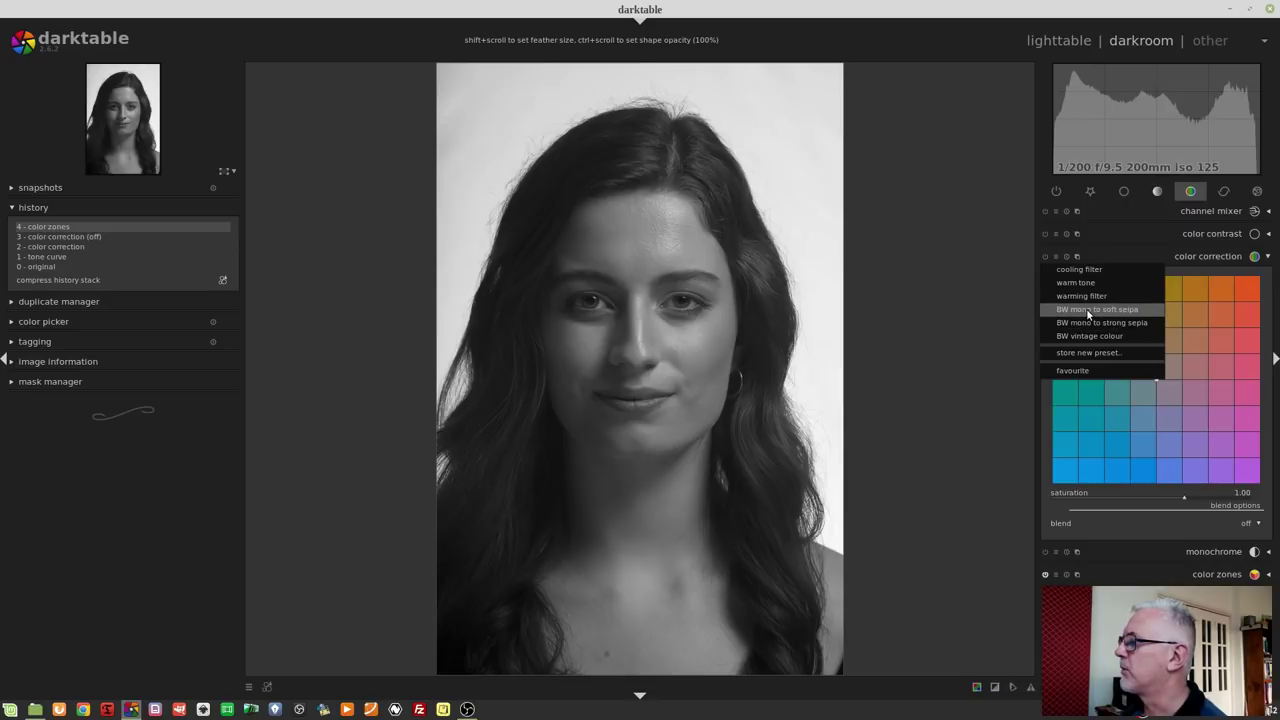
click(1108, 310)
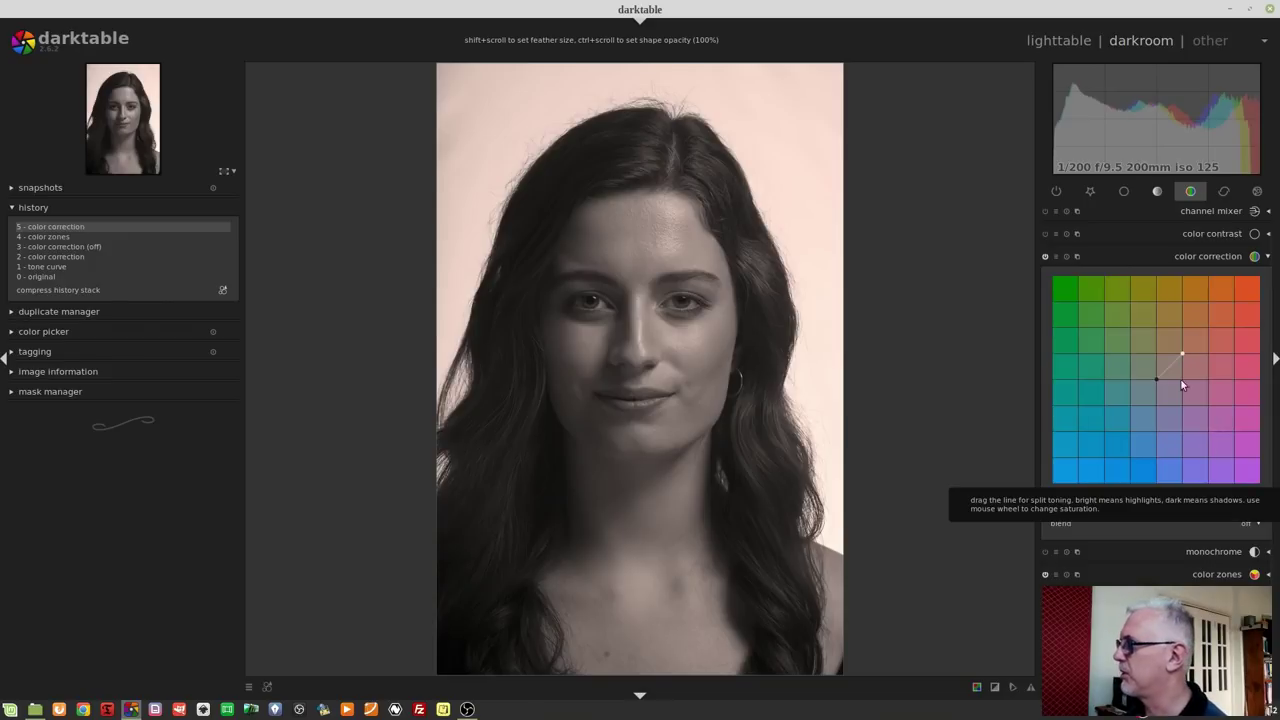
click(1056, 258)
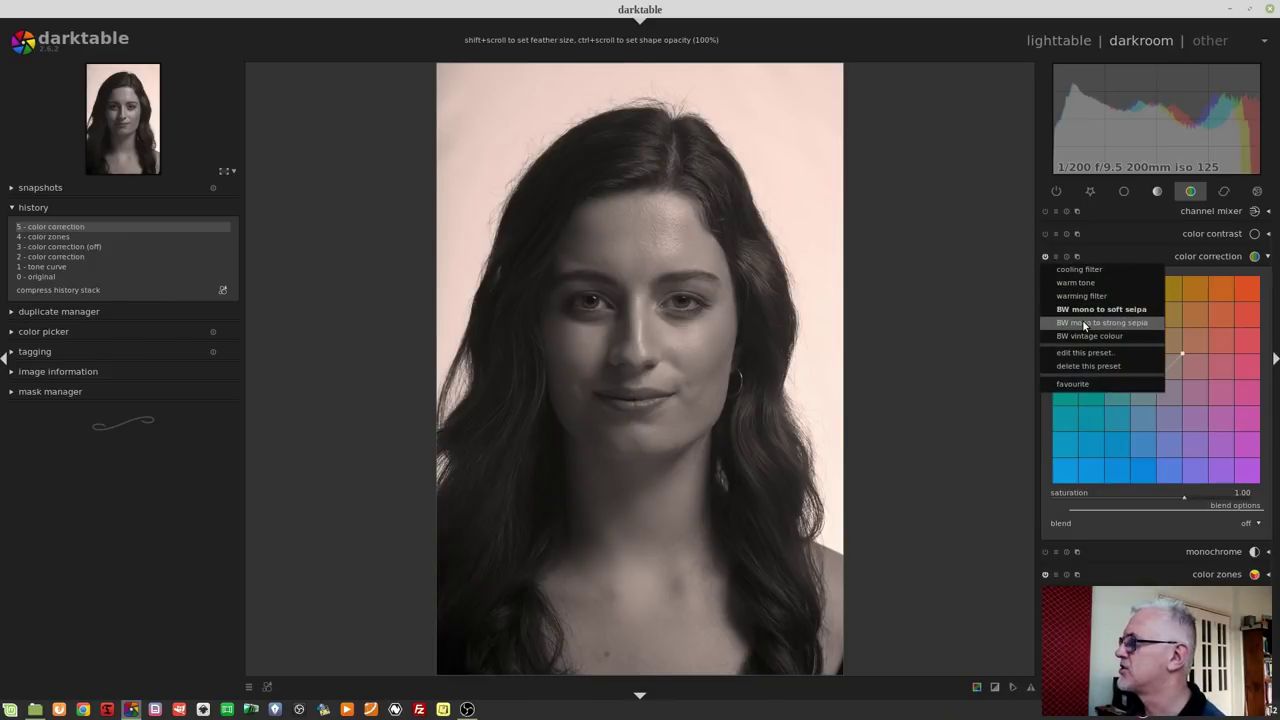
click(1083, 322)
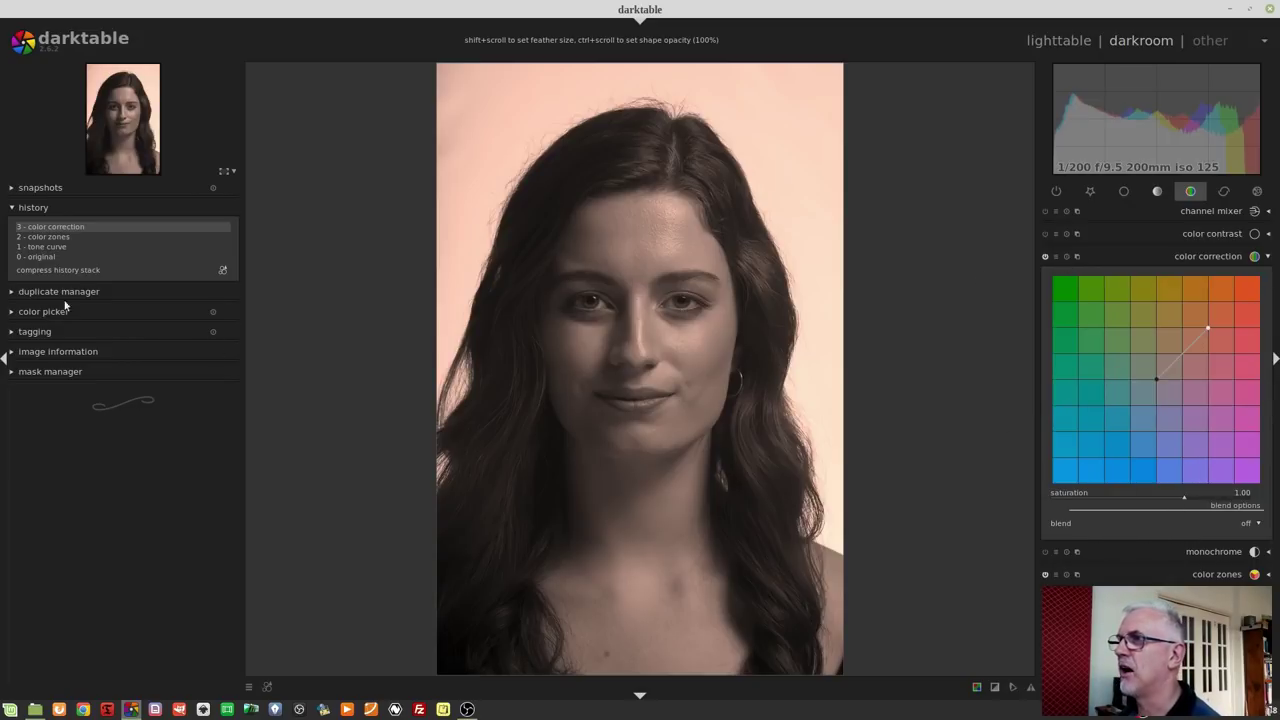
Revert history to the tone curve step, re-enable colour correction and set saturation to 0.
click(59, 248)
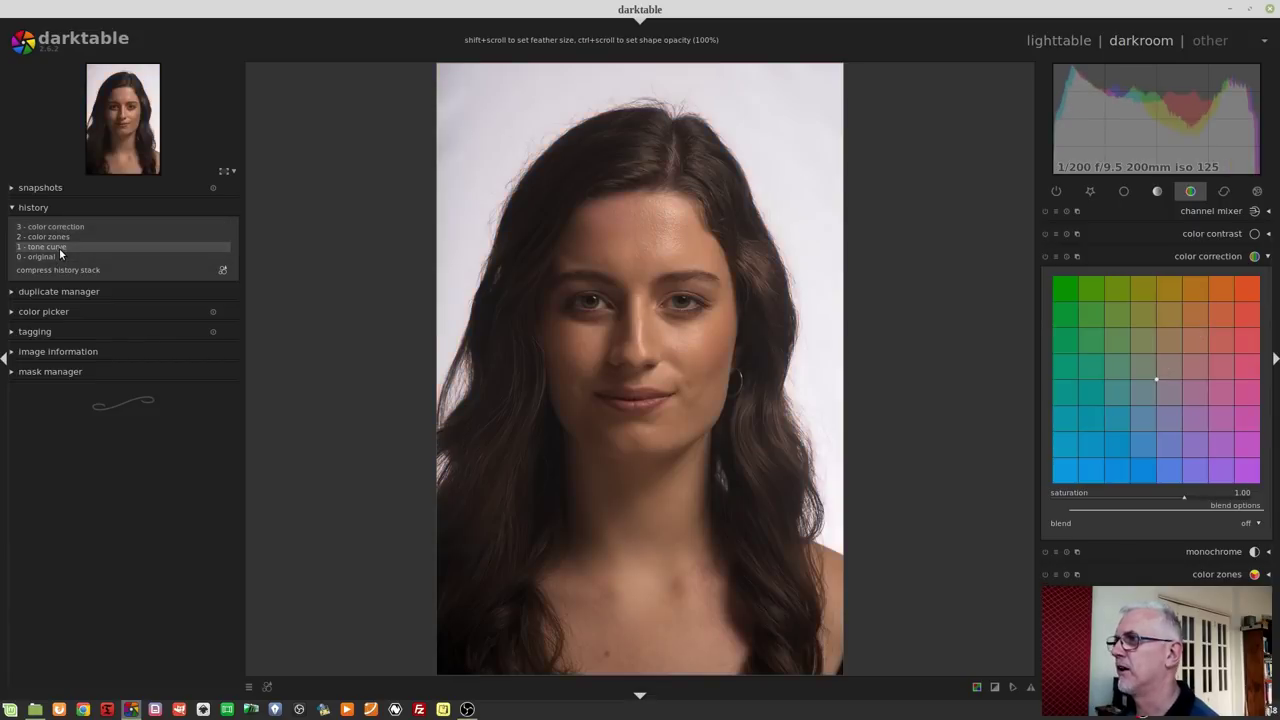
click(1056, 256)
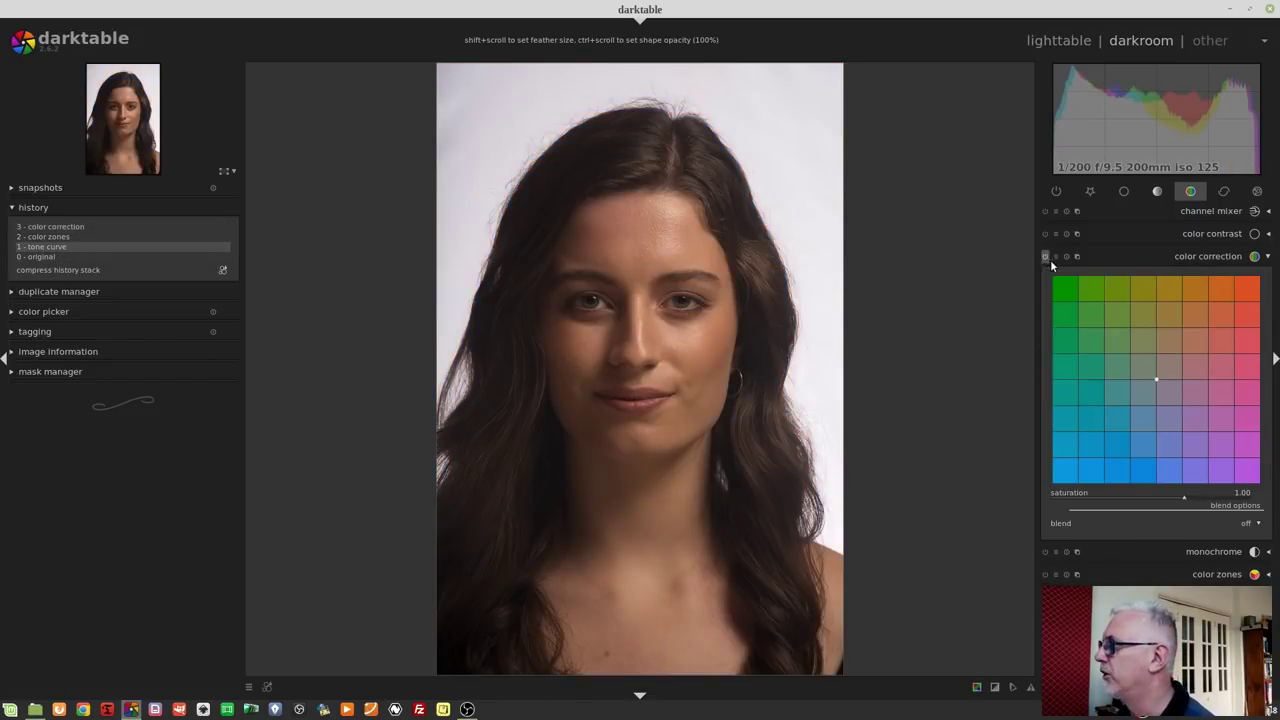
click(1045, 256)
right_click(1186, 500)
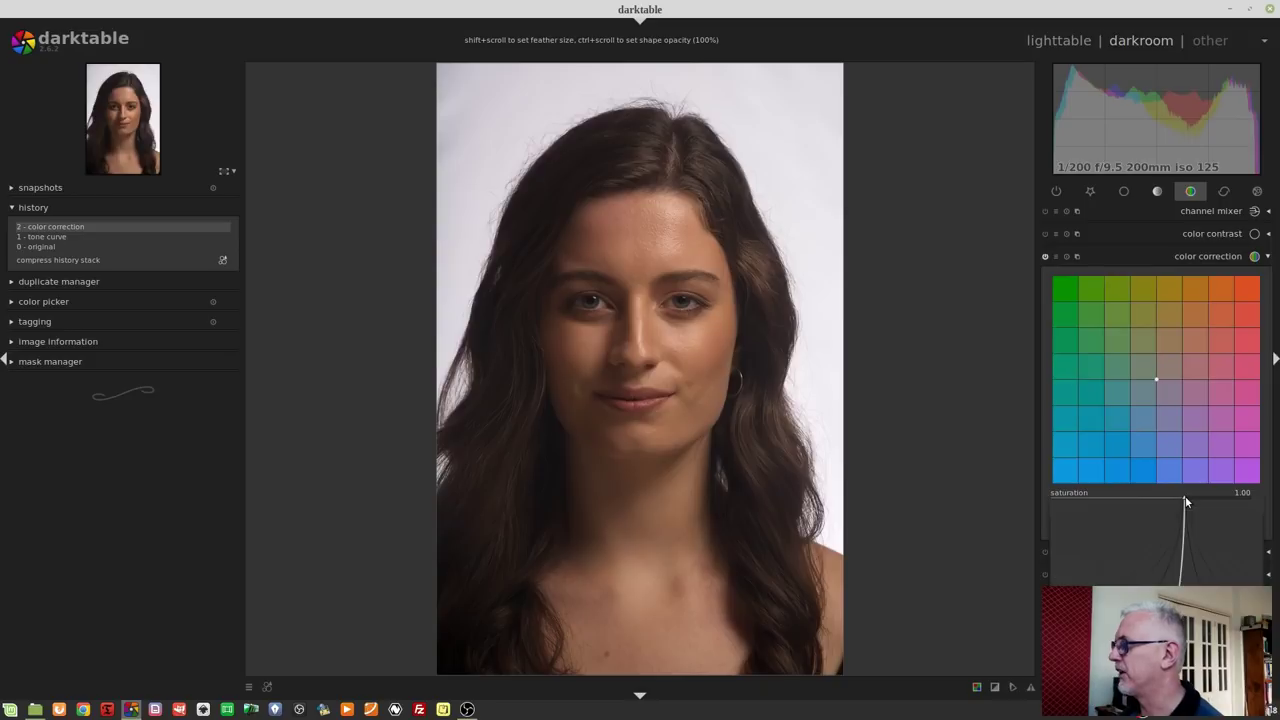
text(0)
key(Return)
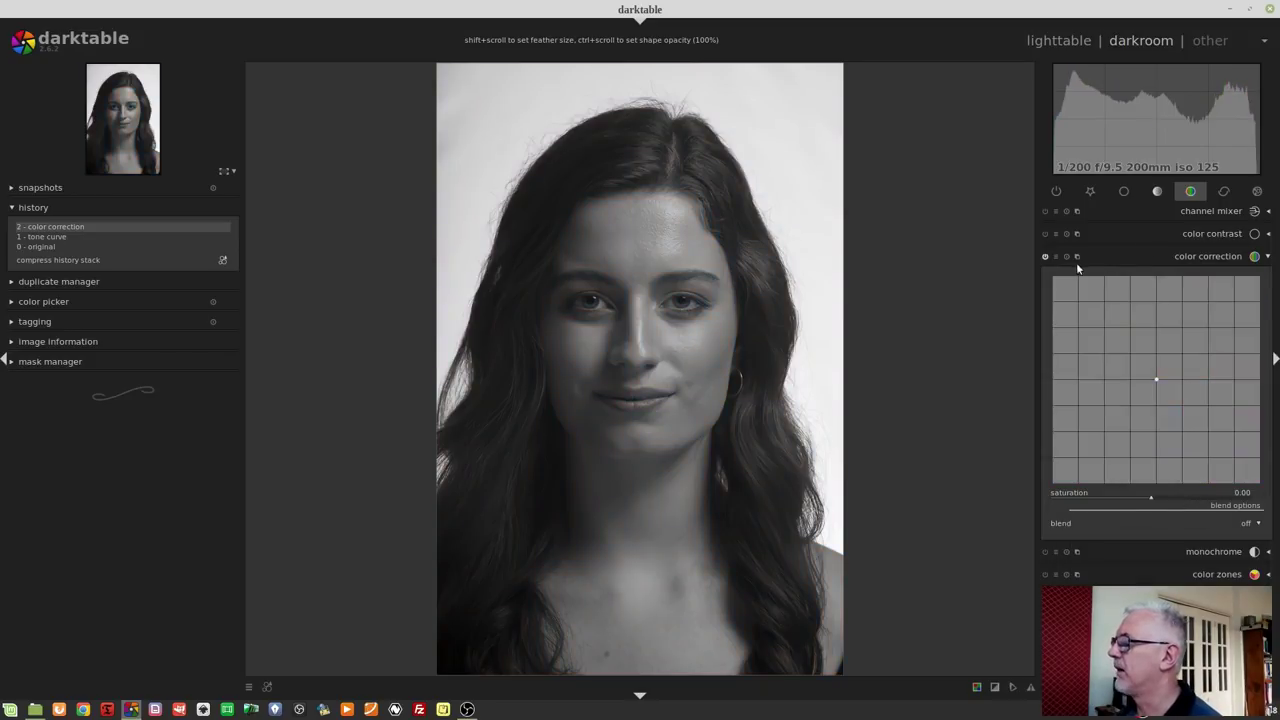
Try warm and shadow toning directions, then return the toning point to neutral centre.
mouse_move(1156, 380)
mouse_down()
mouse_move(1226, 307)
mouse_move(1077, 313)
mouse_up()
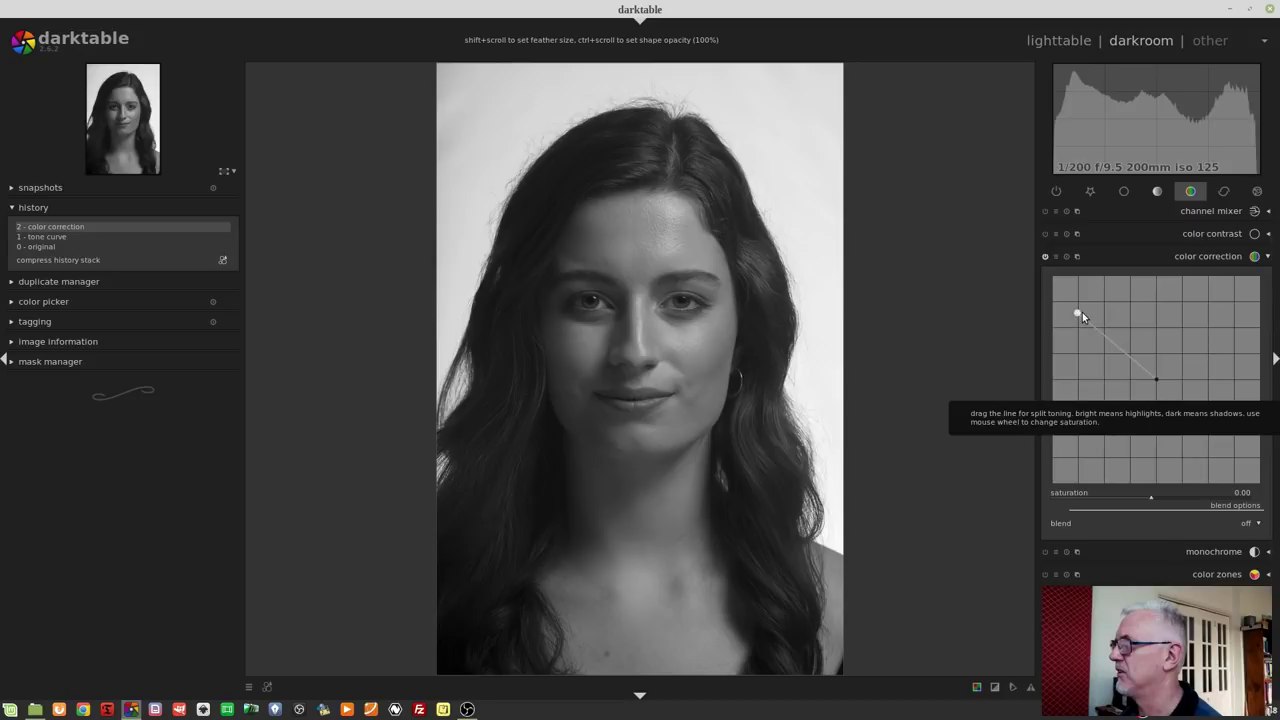
drag(1077, 312, 1093, 457)
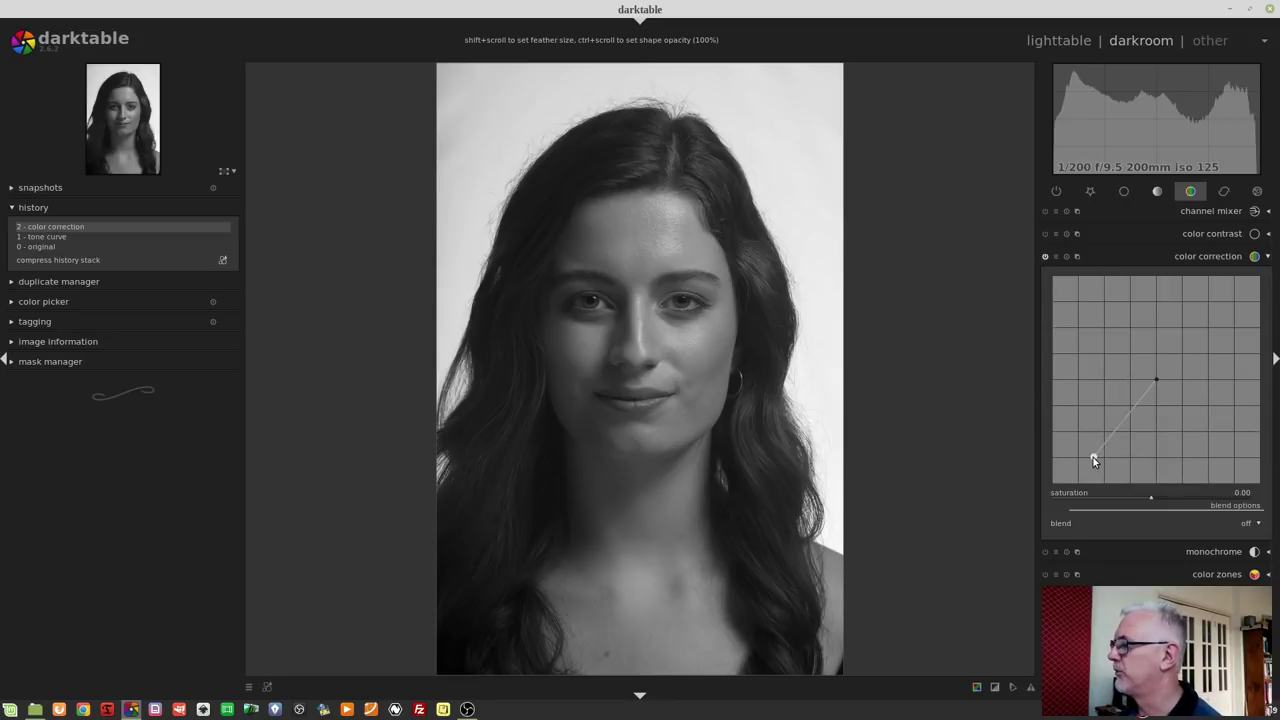
drag(1093, 457, 1158, 376)
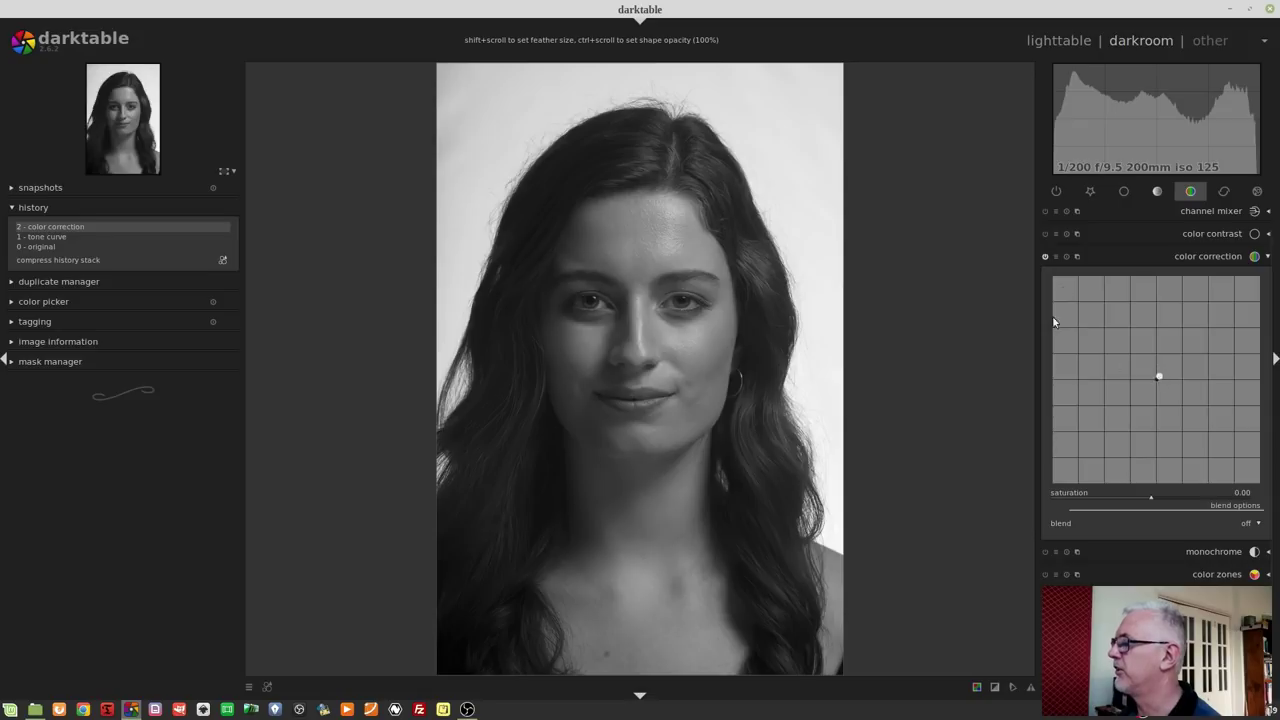
Add a new colour correction instance from the multi-instance icon.
click(1078, 257)
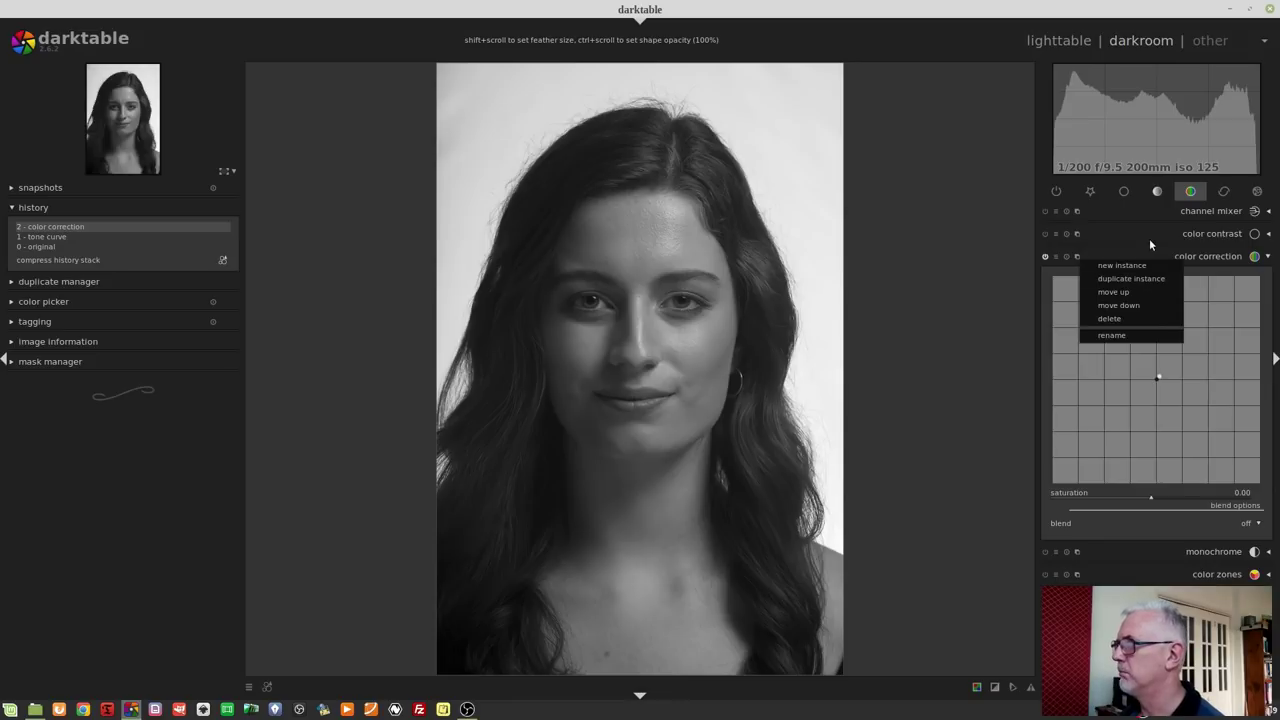
click(1078, 257)
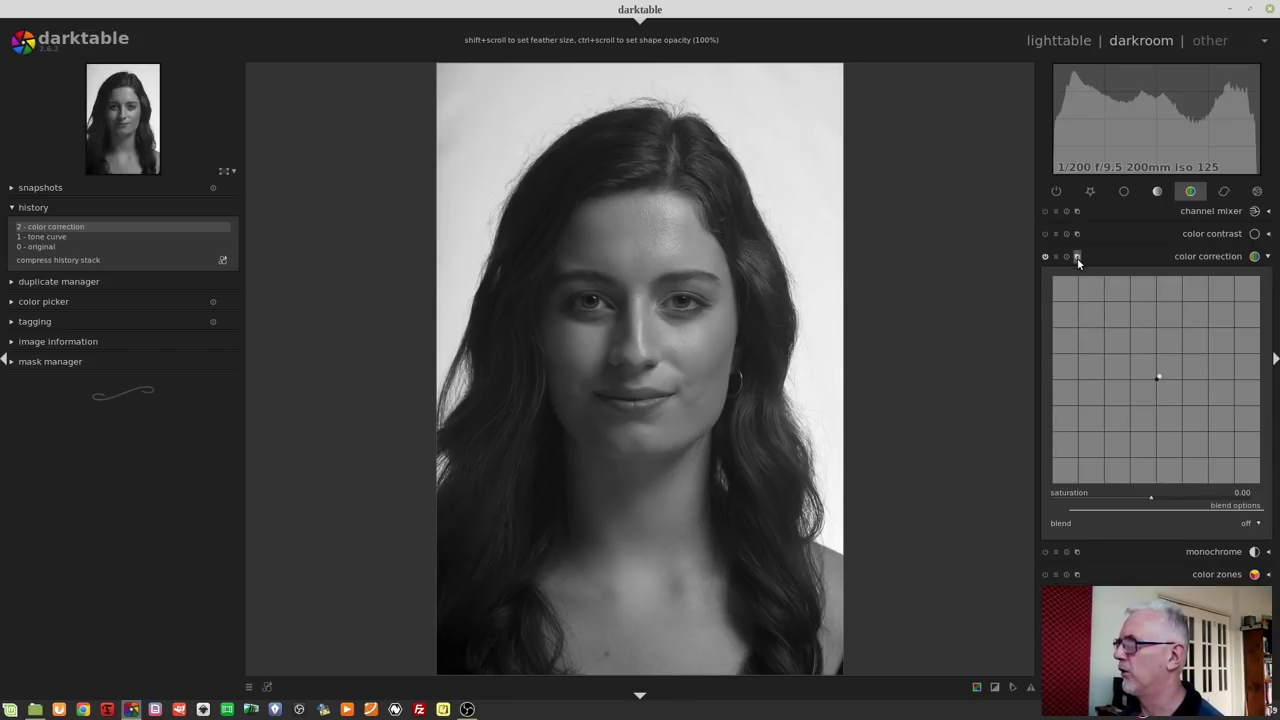
middle_click(1077, 258)
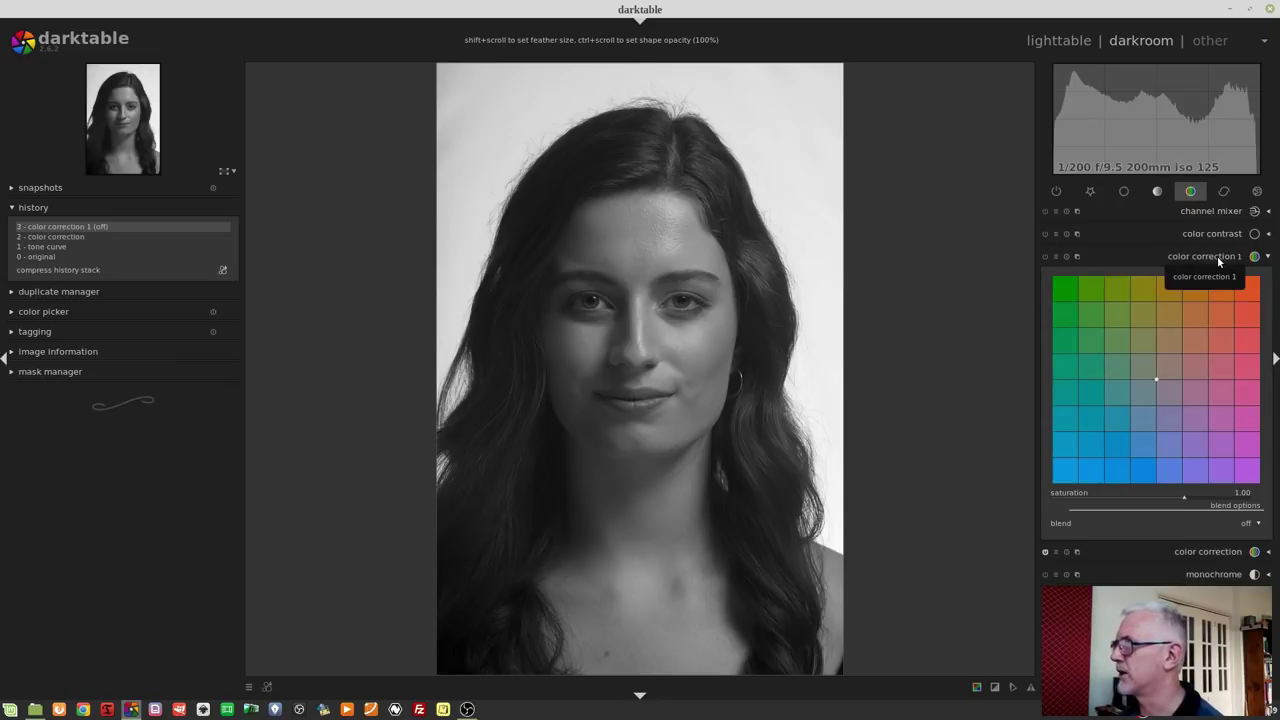
Rename the new instance 'sepia' and apply the BW mono to strong sepia preset.
click(1078, 256)
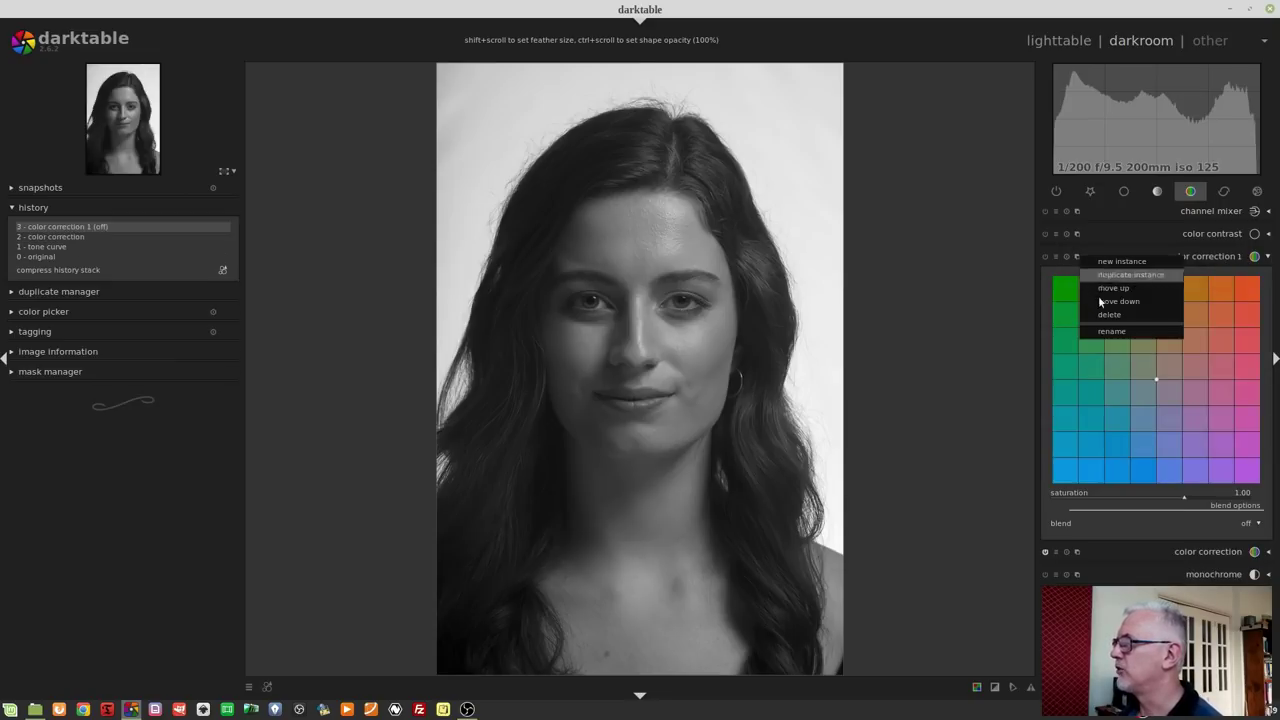
click(1118, 330)
text(s)
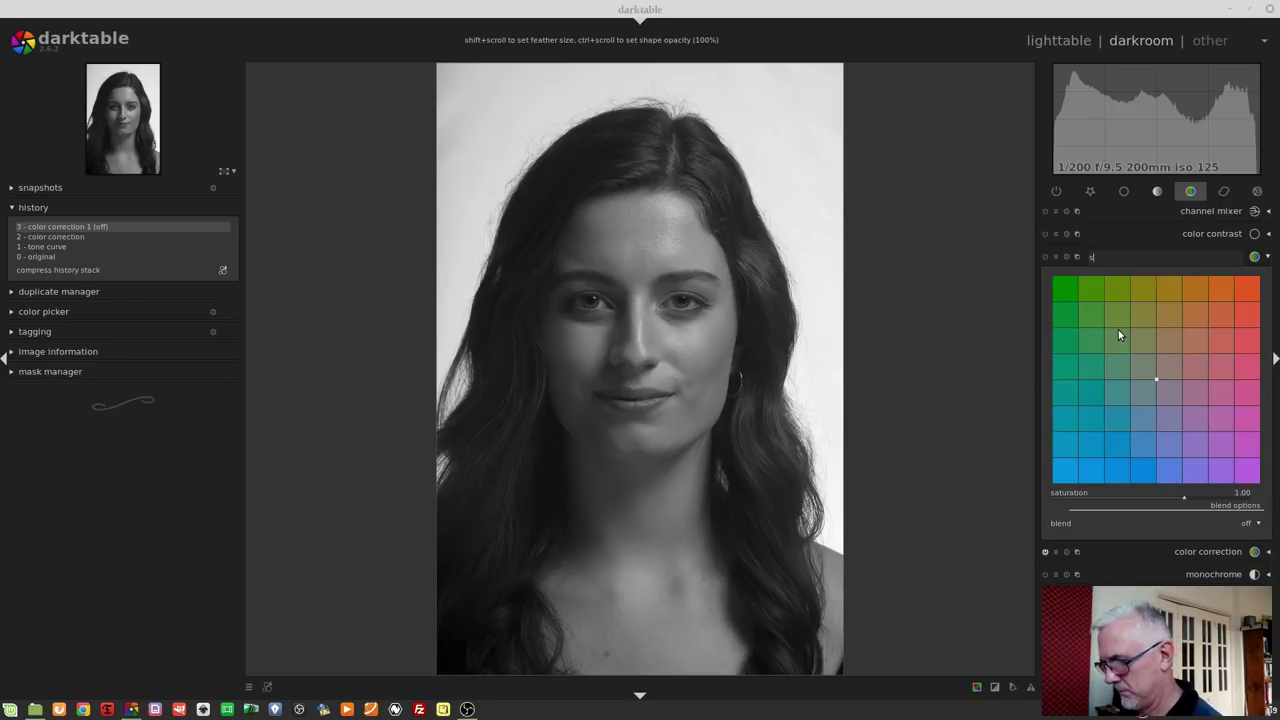
text(epia)
key(Return)
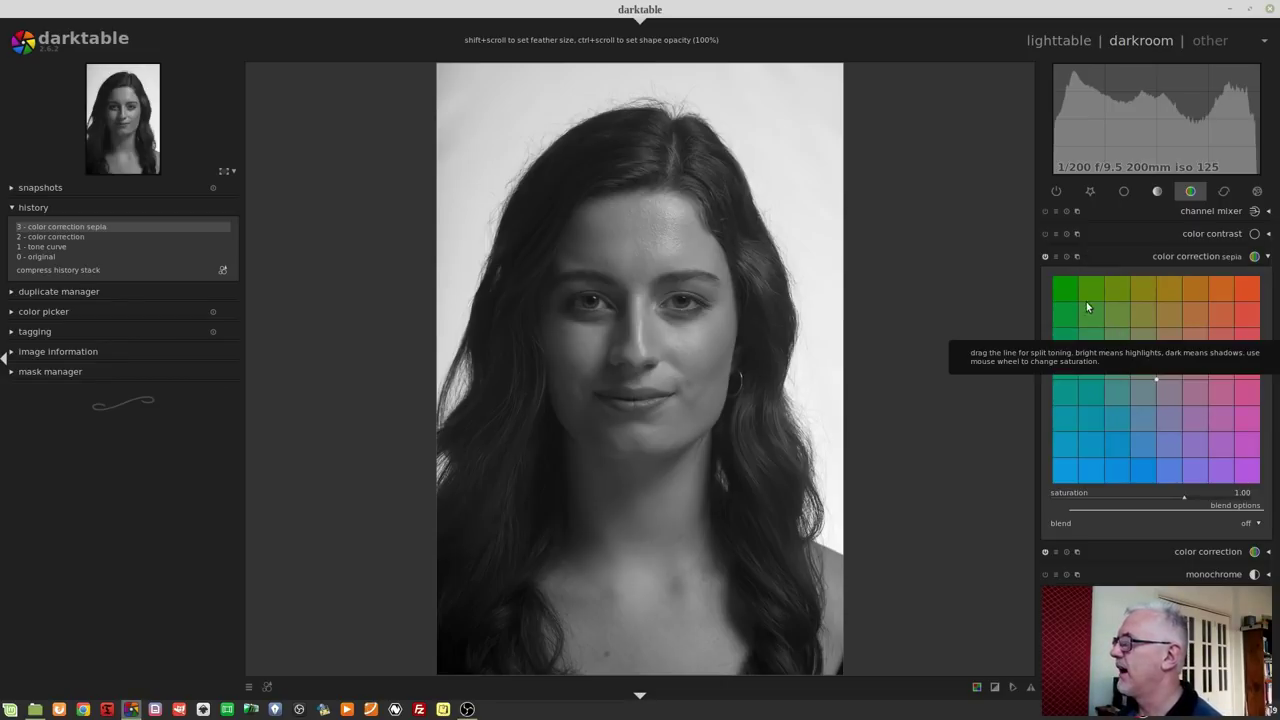
click(1056, 257)
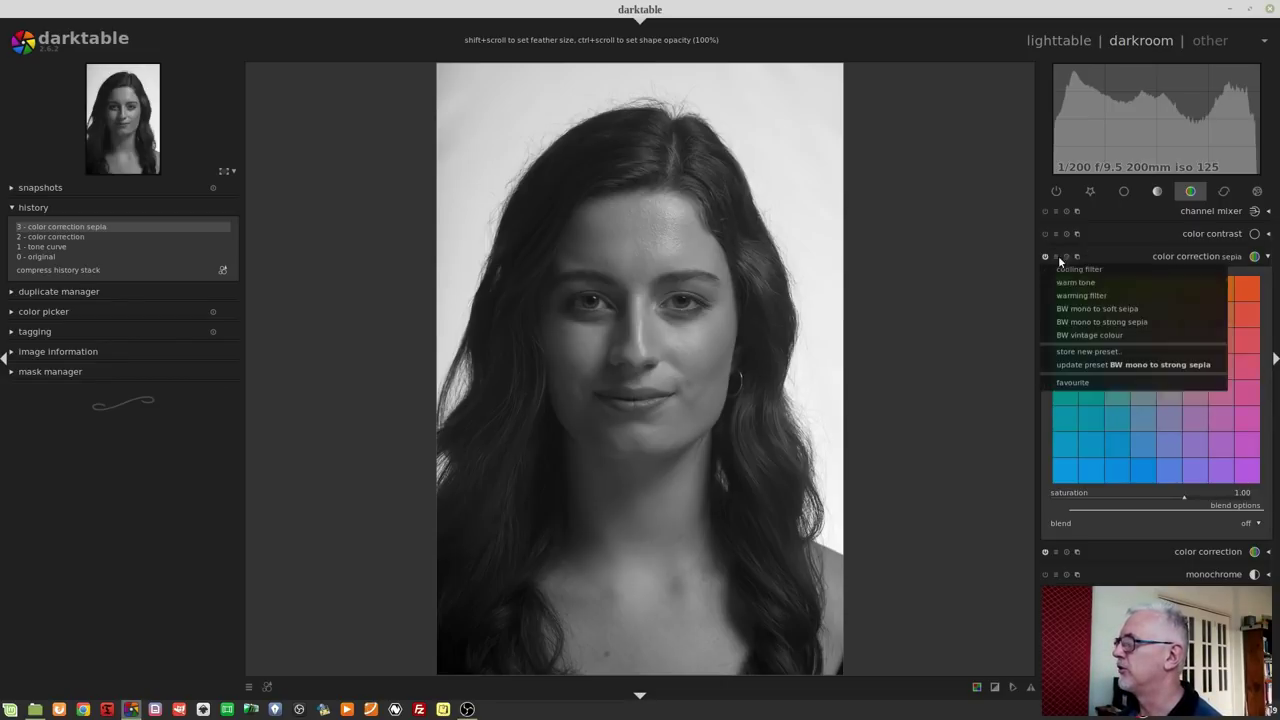
click(1096, 323)
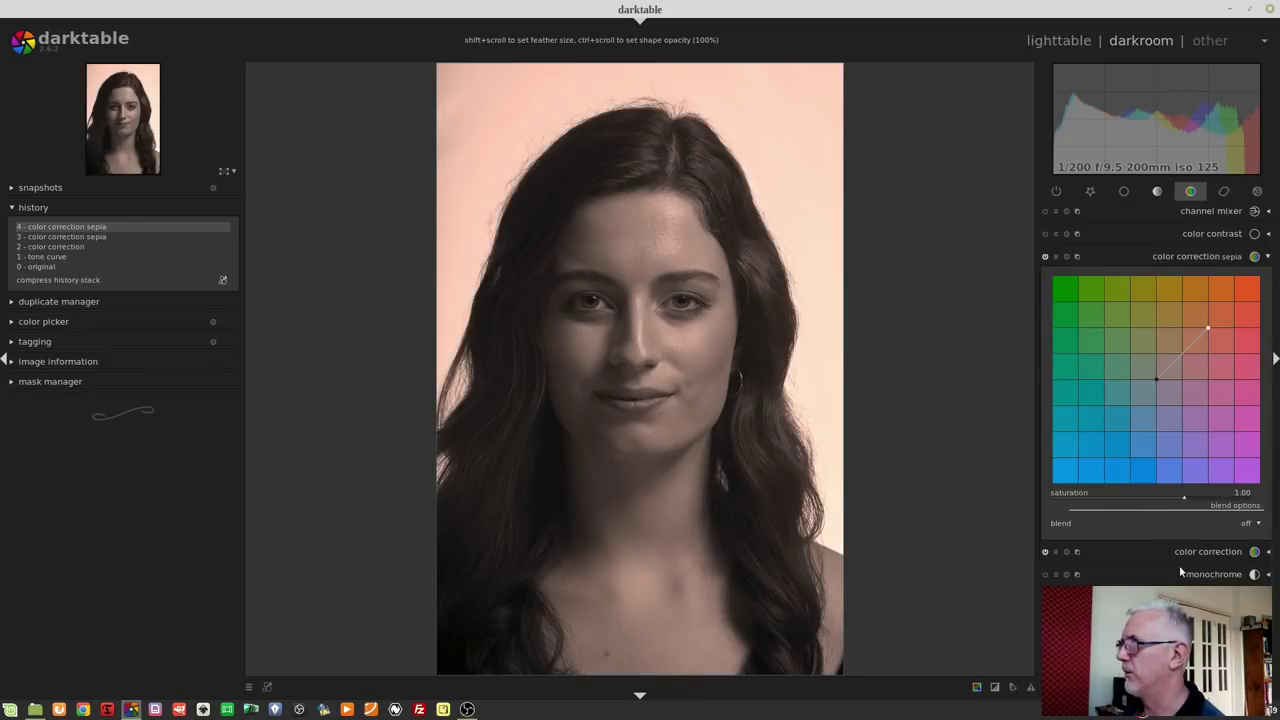